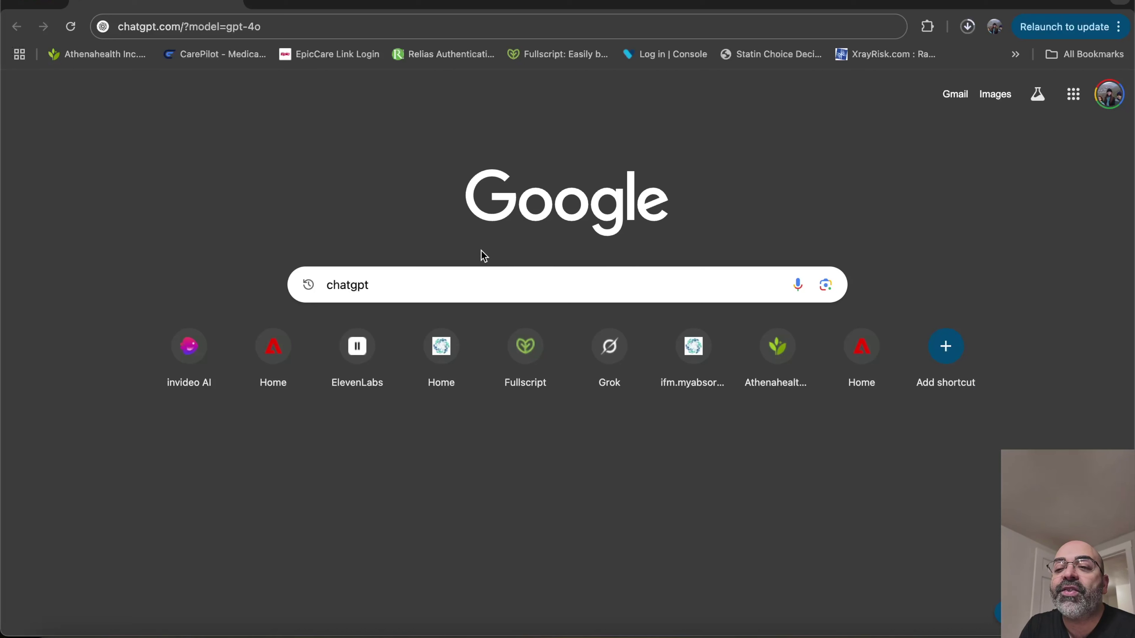
Step: Search Google for chatgpt and open the chatgpt.com result
click(383, 285)
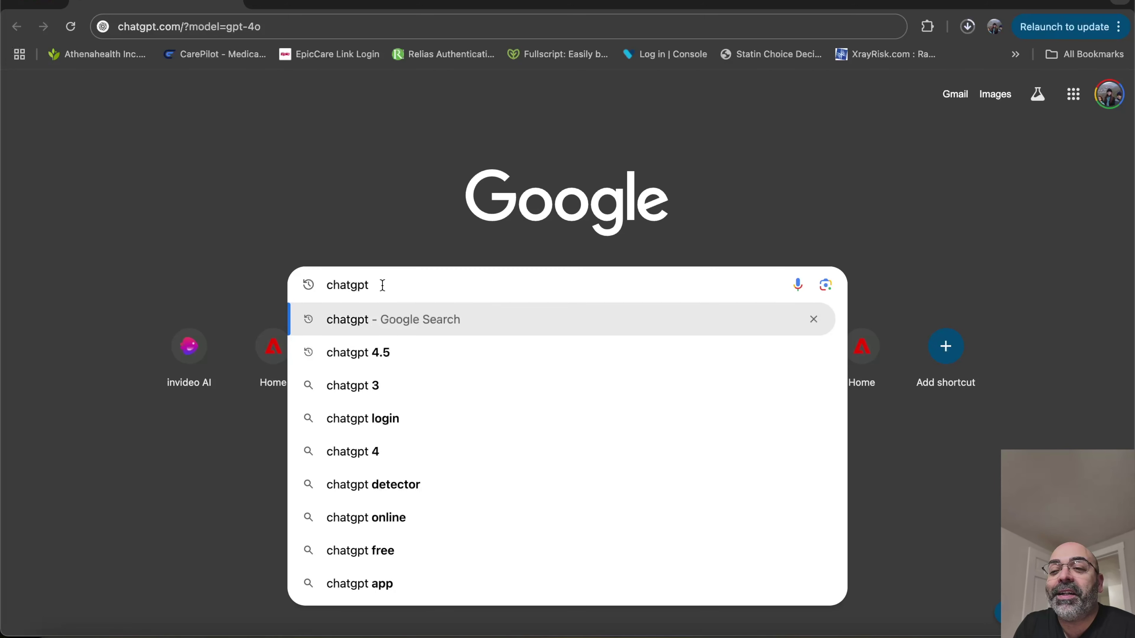
click(355, 321)
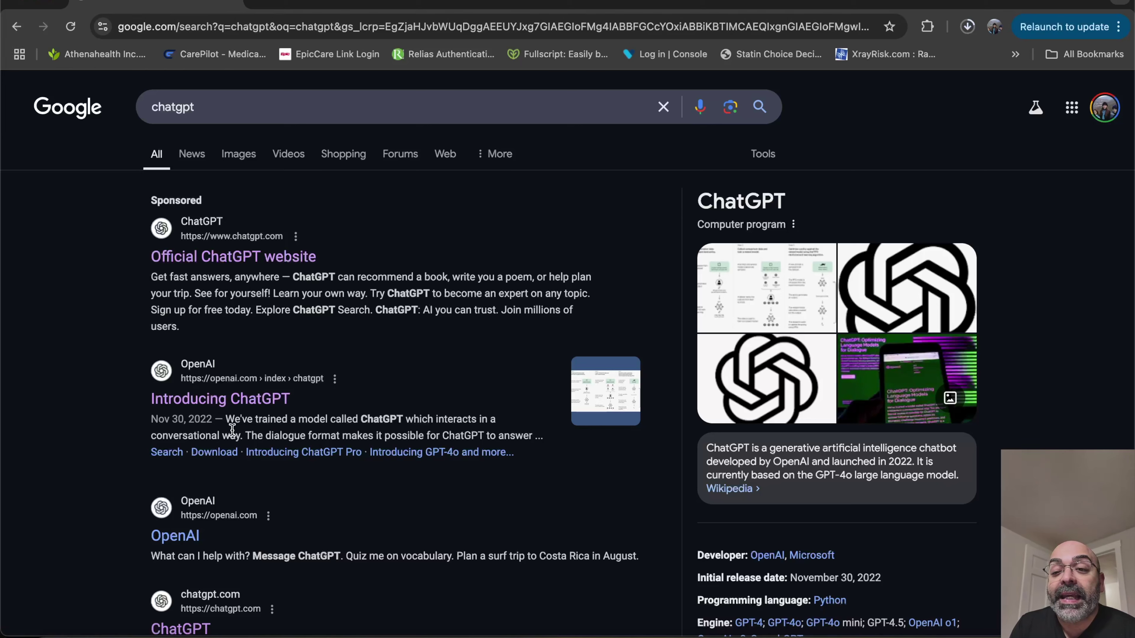
scroll(270, 492, down, 5)
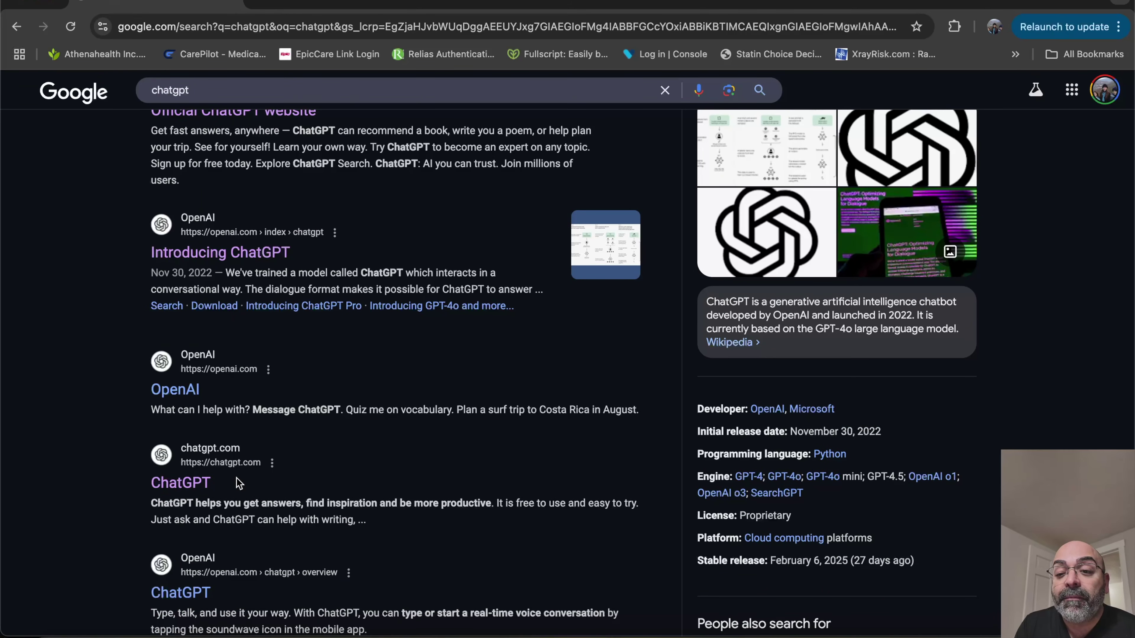
click(176, 485)
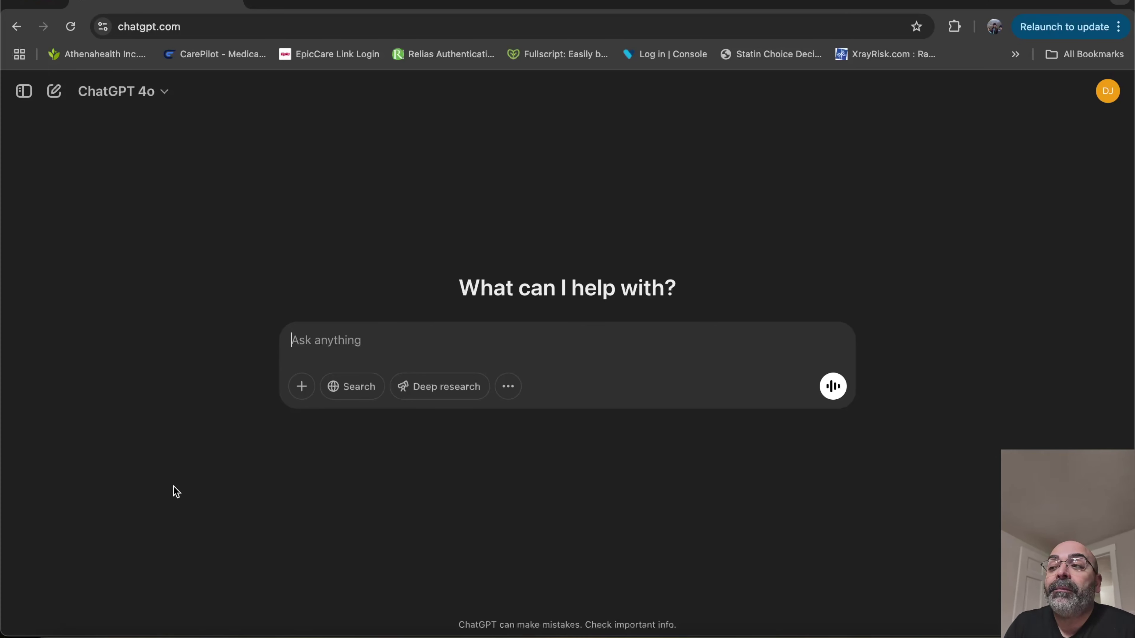
Step: Log out of the current ChatGPT account and confirm the logout
click(1107, 91)
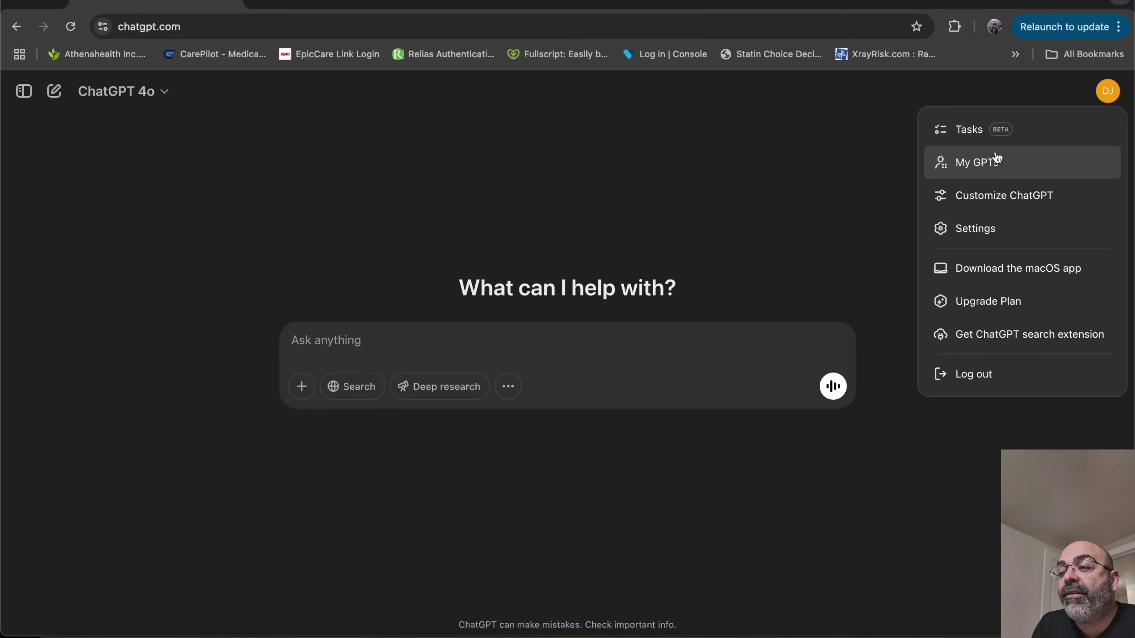
click(962, 379)
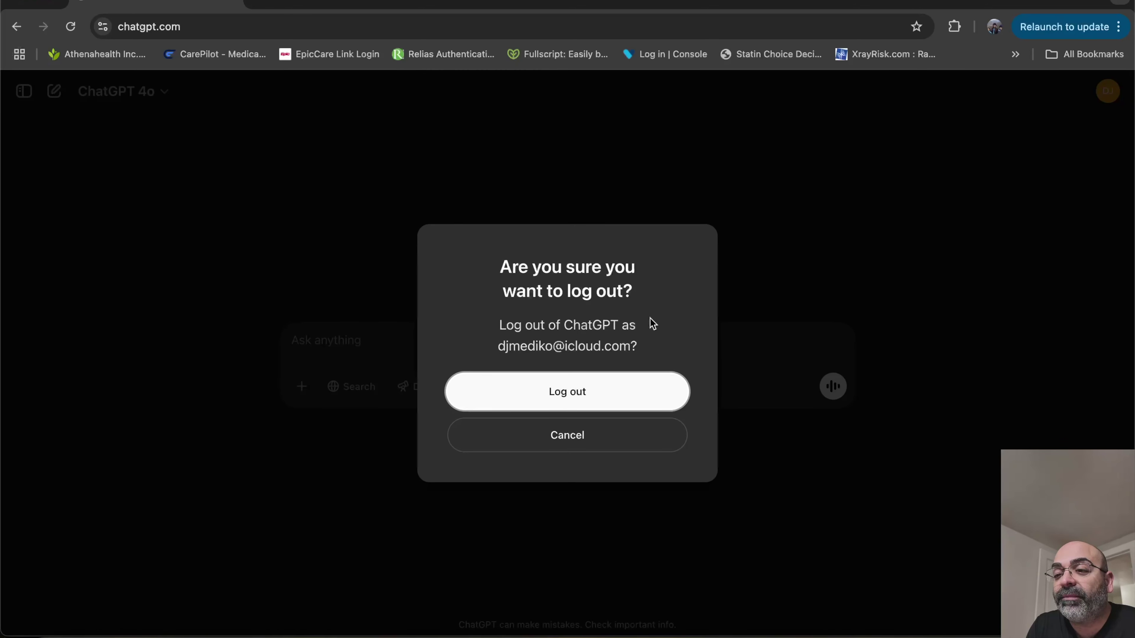
click(551, 398)
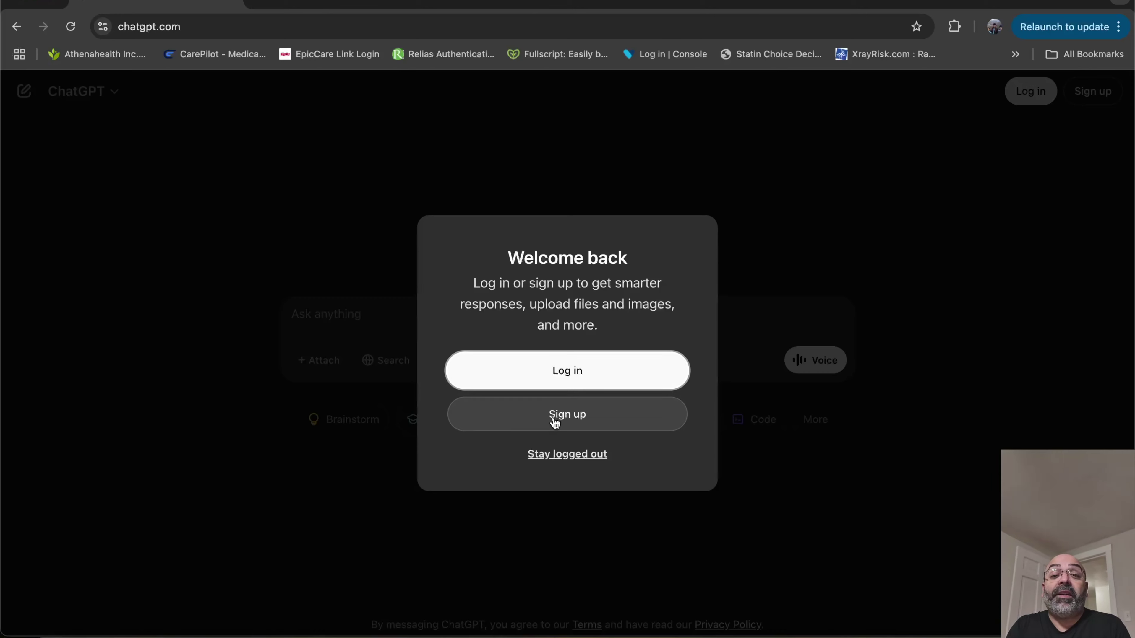
Step: Open the account sign-up page, switch to the login page and sign back in with the account e-mail
click(568, 420)
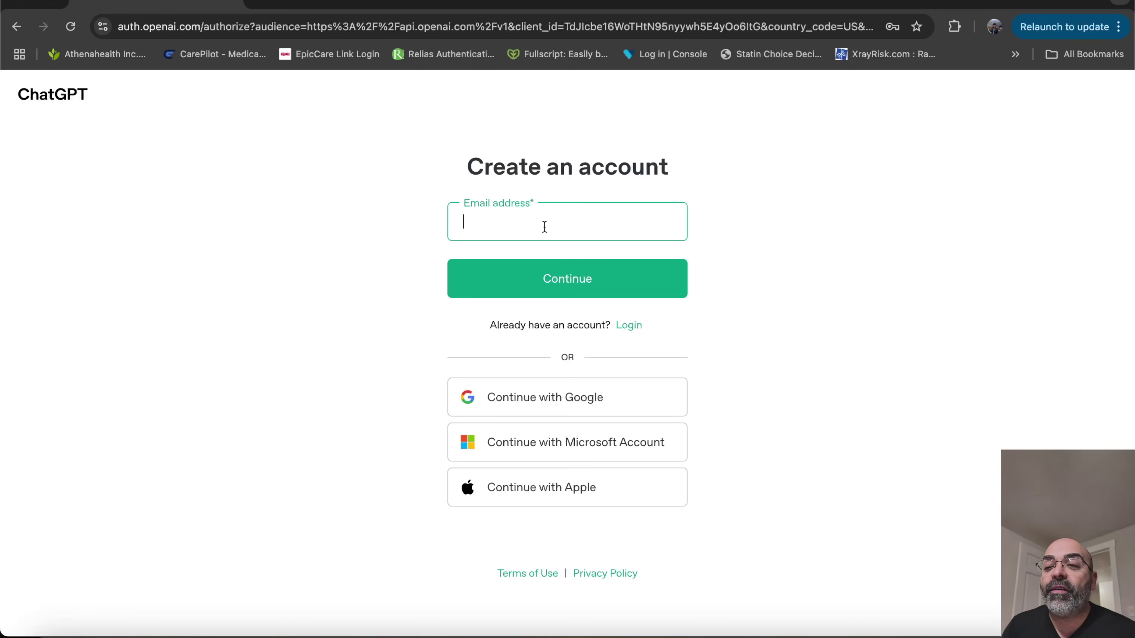
click(630, 330)
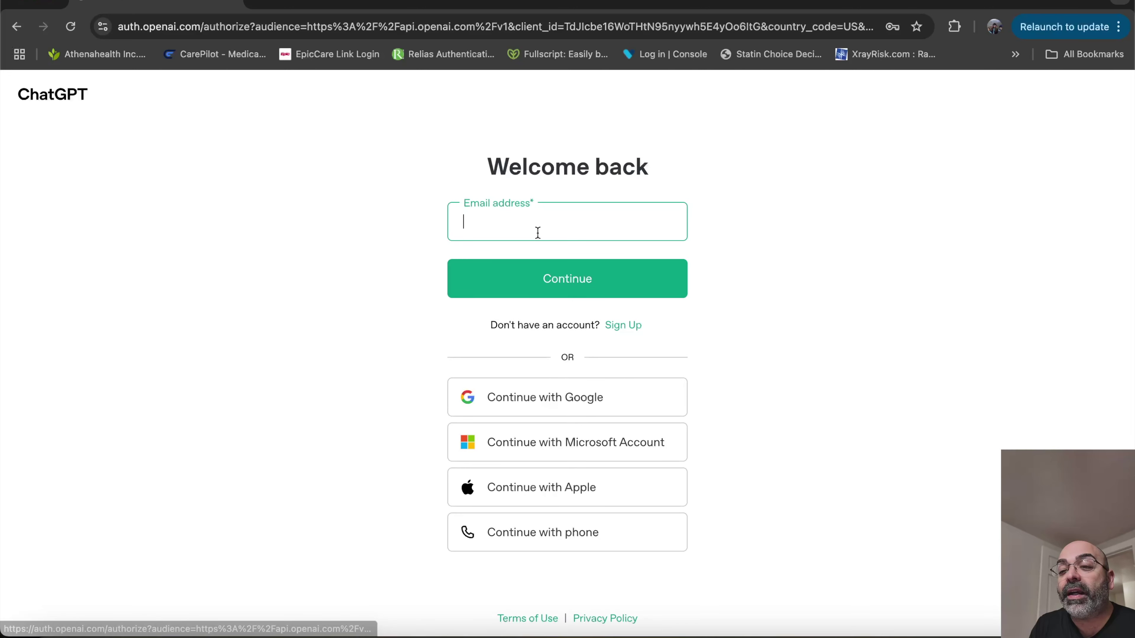
click(504, 221)
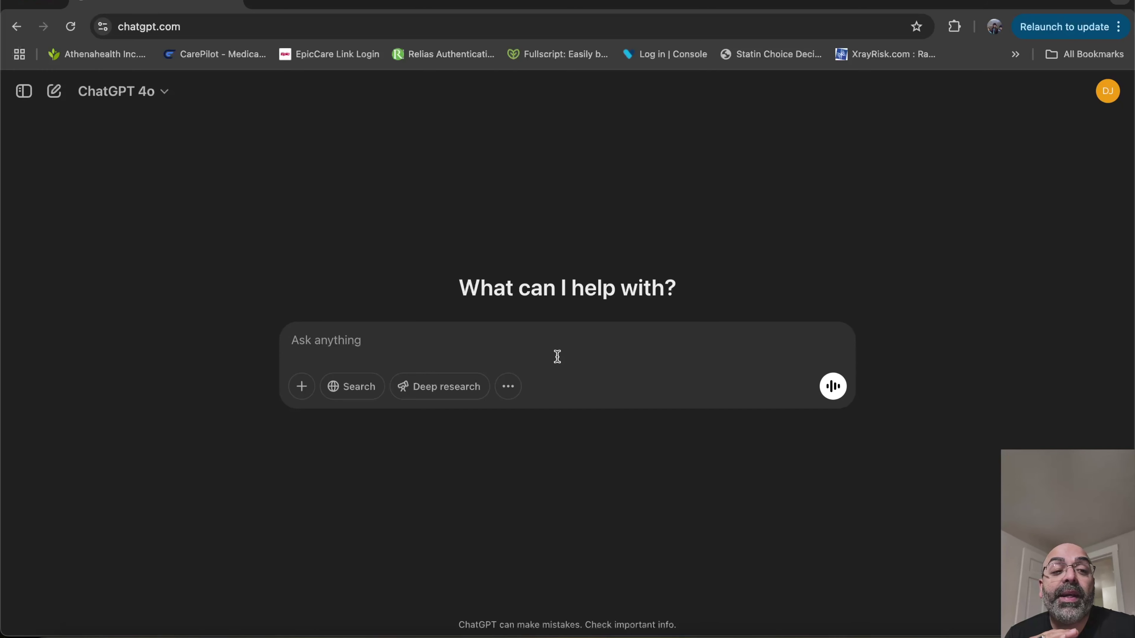
Step: Select the GPT-4o model and submit the prompt "tell me about diabetes"
click(167, 95)
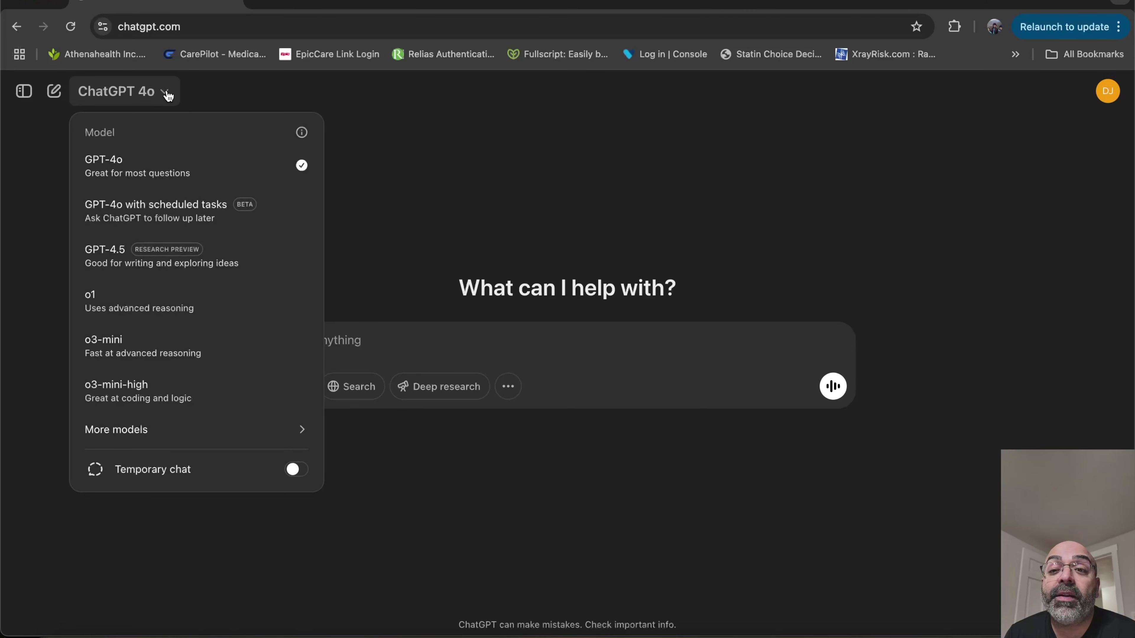
click(121, 180)
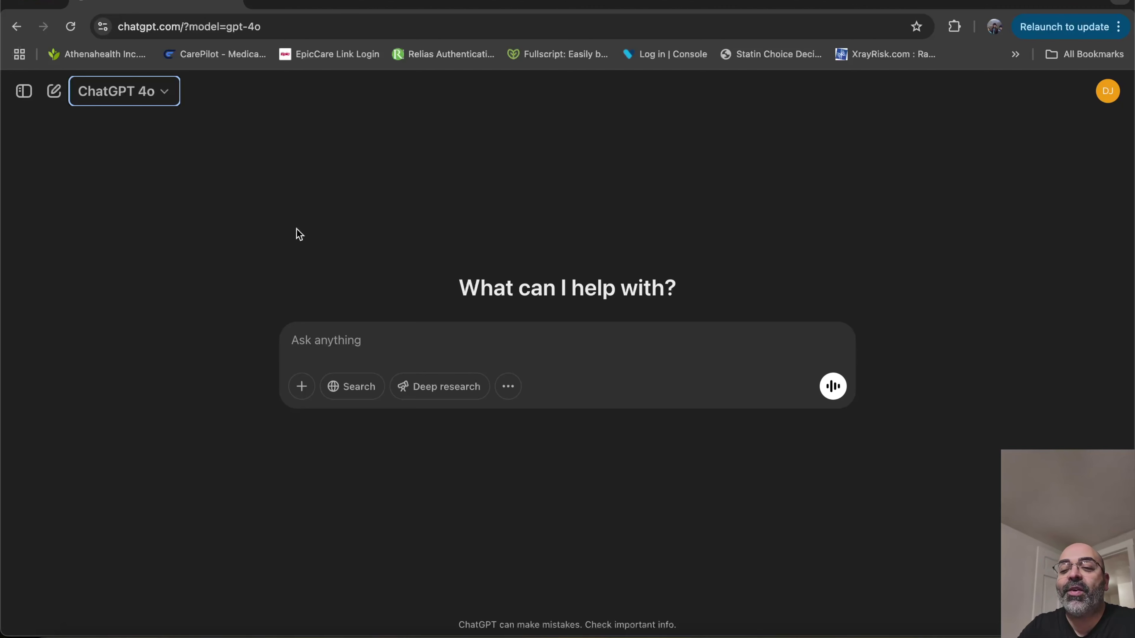
click(312, 337)
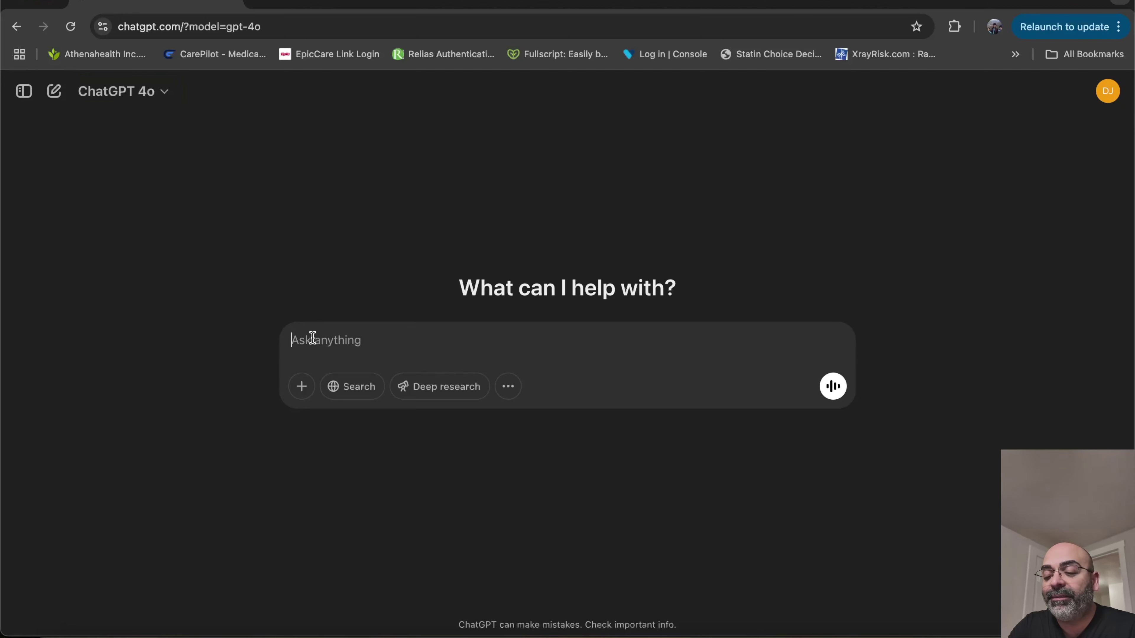
text(tell me a)
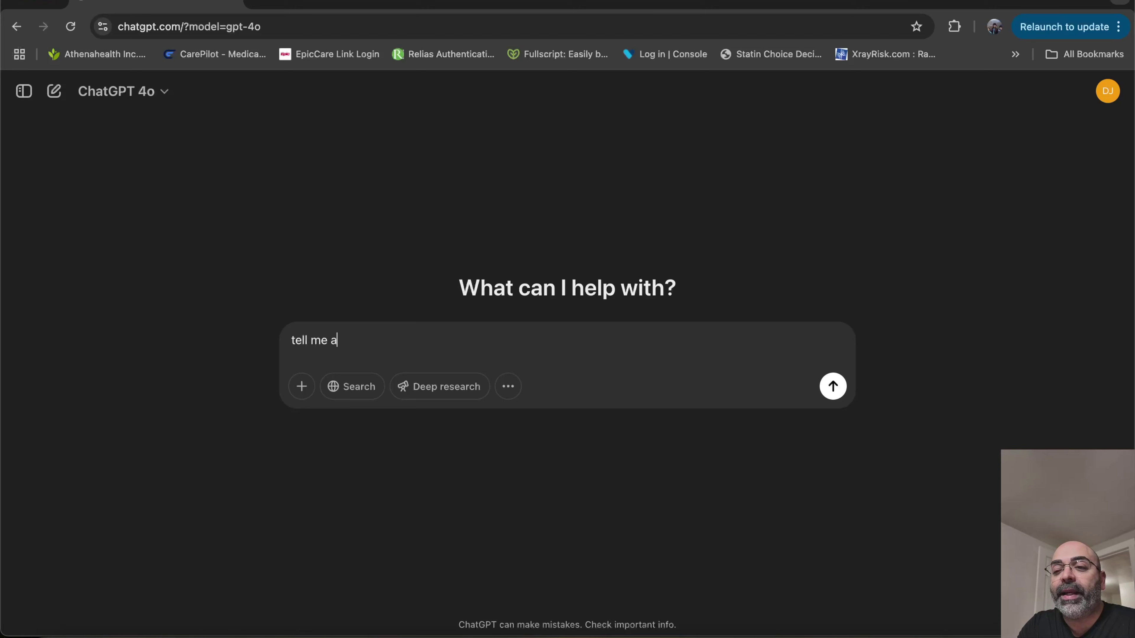
text(bout diabet)
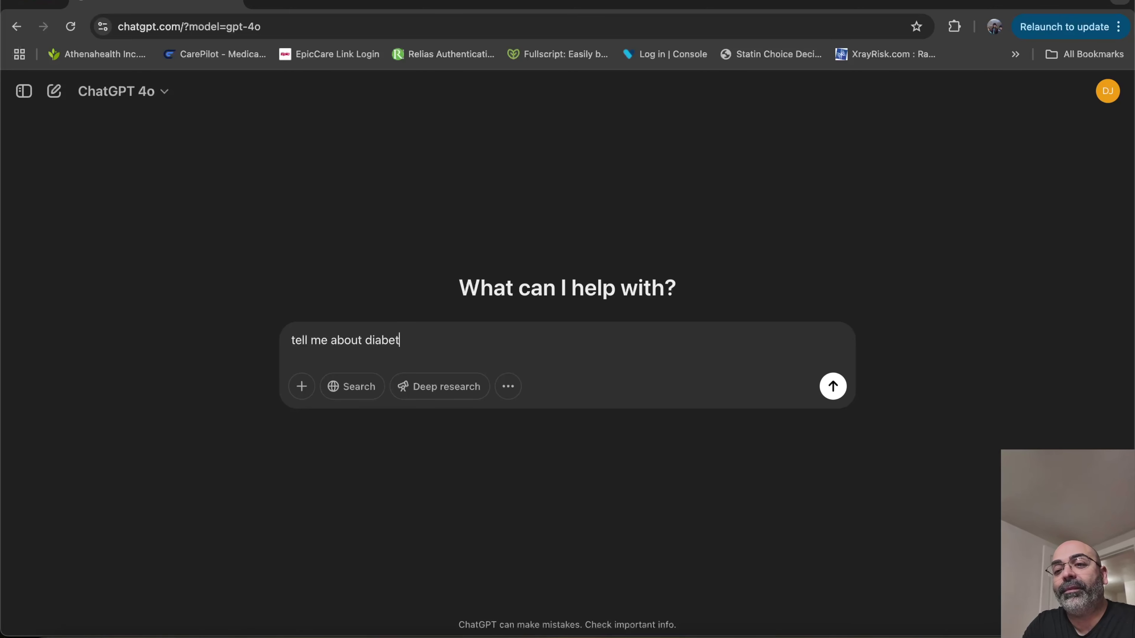
text(es)
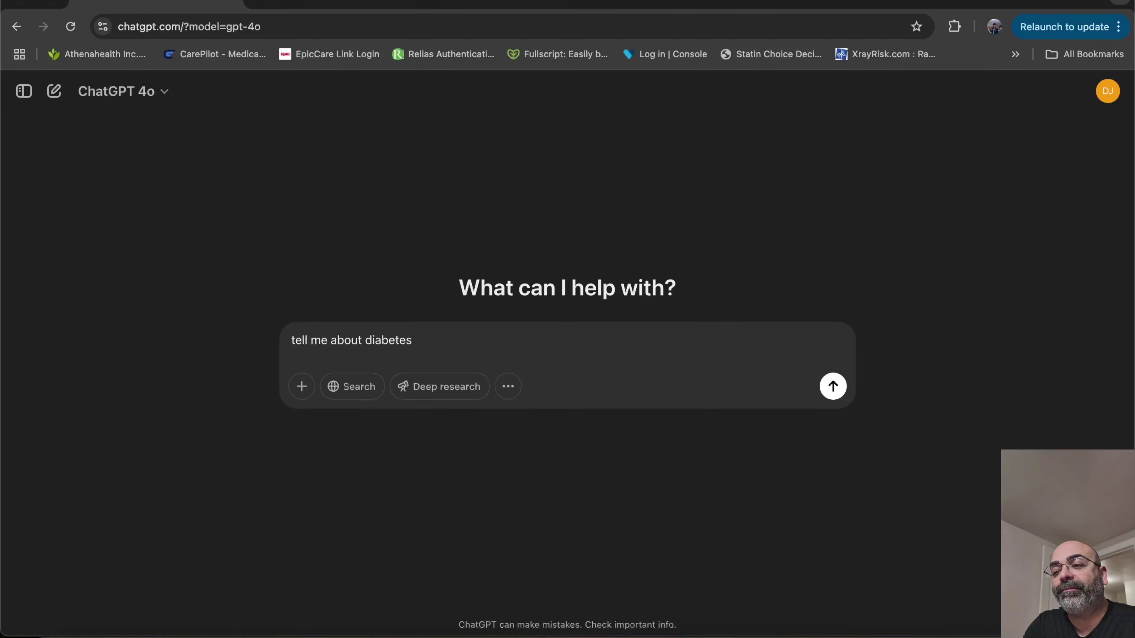
key(Return)
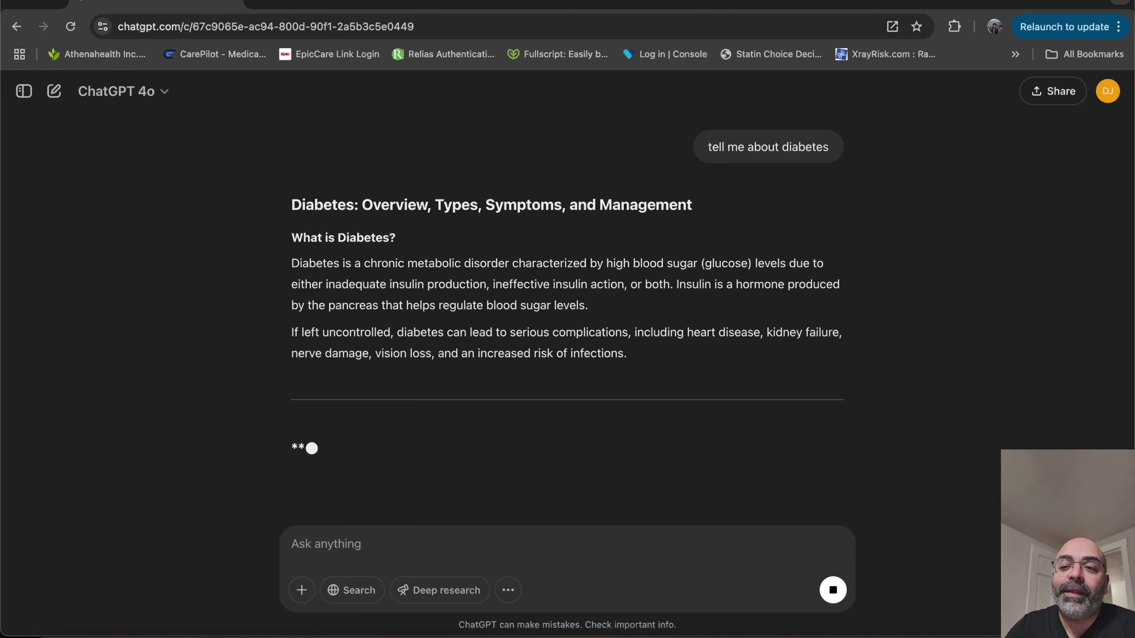
Step: Read through the diabetes answer, from the types of diabetes through the symptoms to the diagnostic tests table
scroll(381, 304, down, 3)
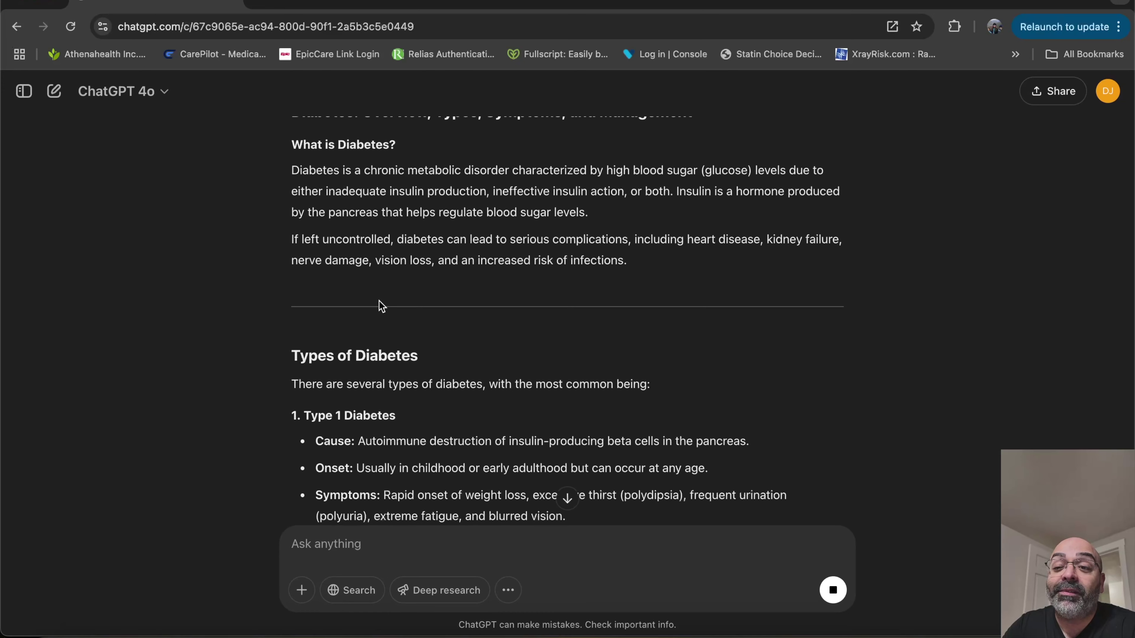
scroll(379, 303, down, 2)
scroll(378, 300, down, 4)
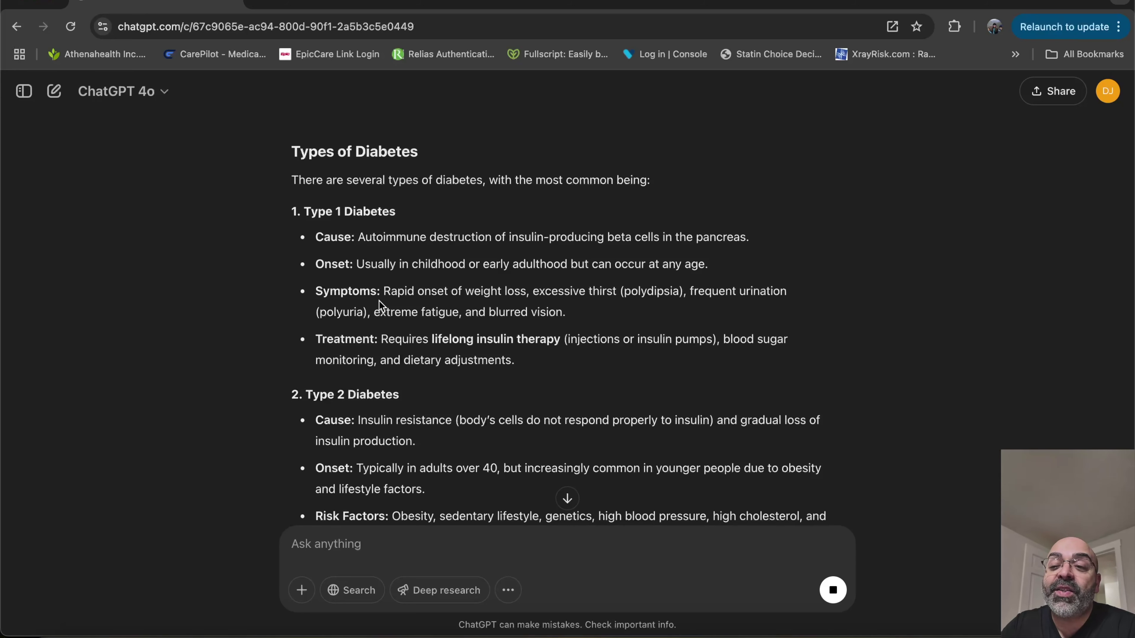
scroll(379, 303, down, 5)
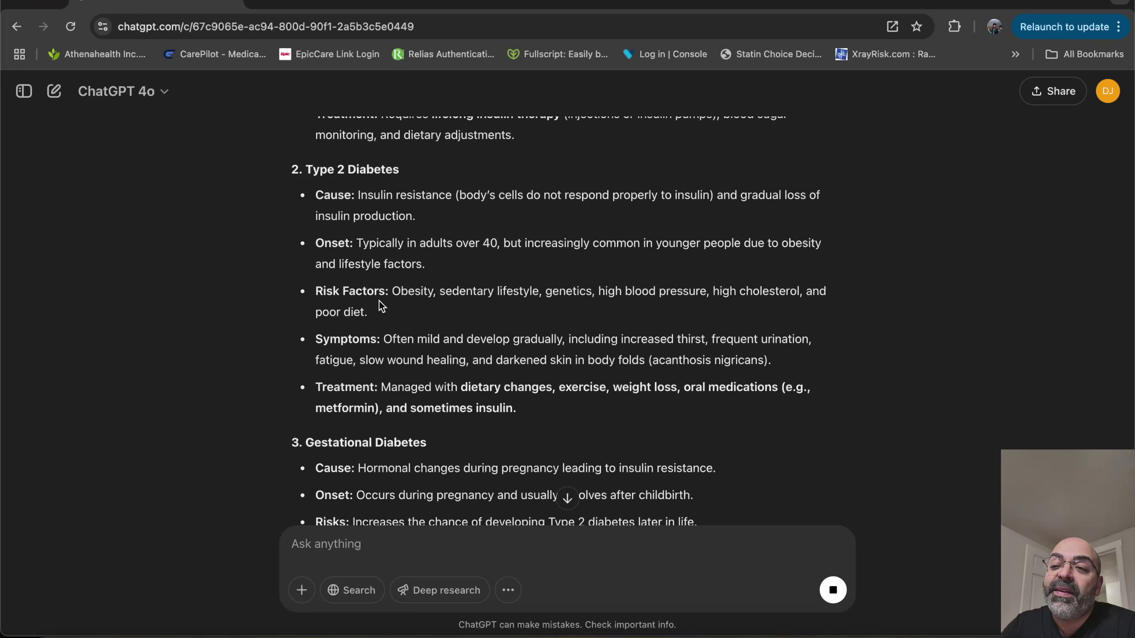
scroll(381, 306, down, 3)
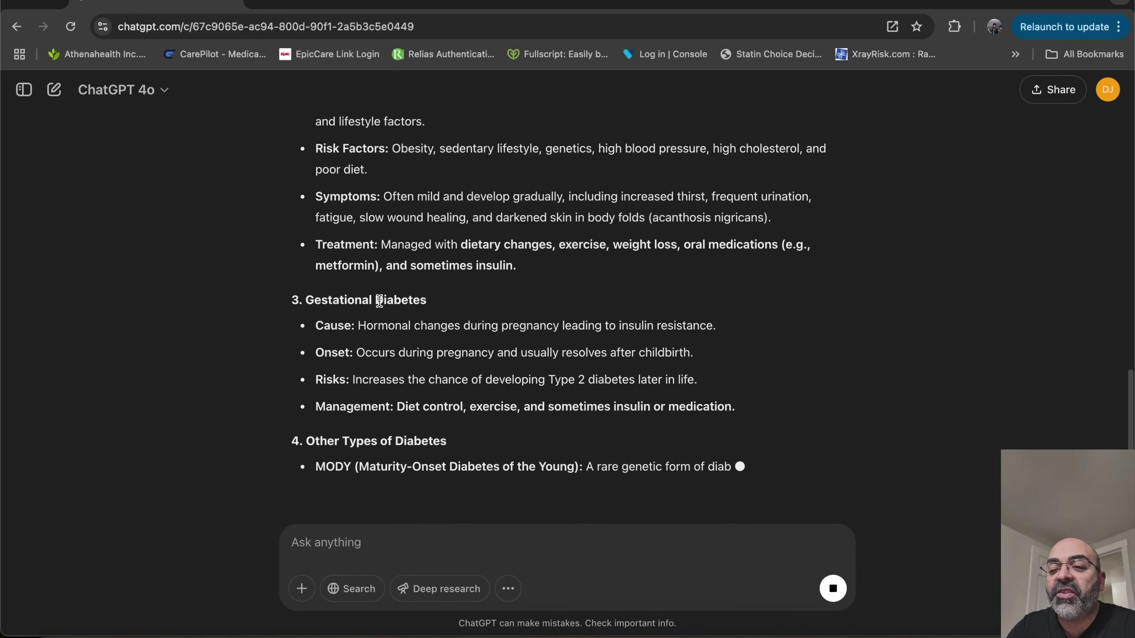
scroll(379, 301, down, 2)
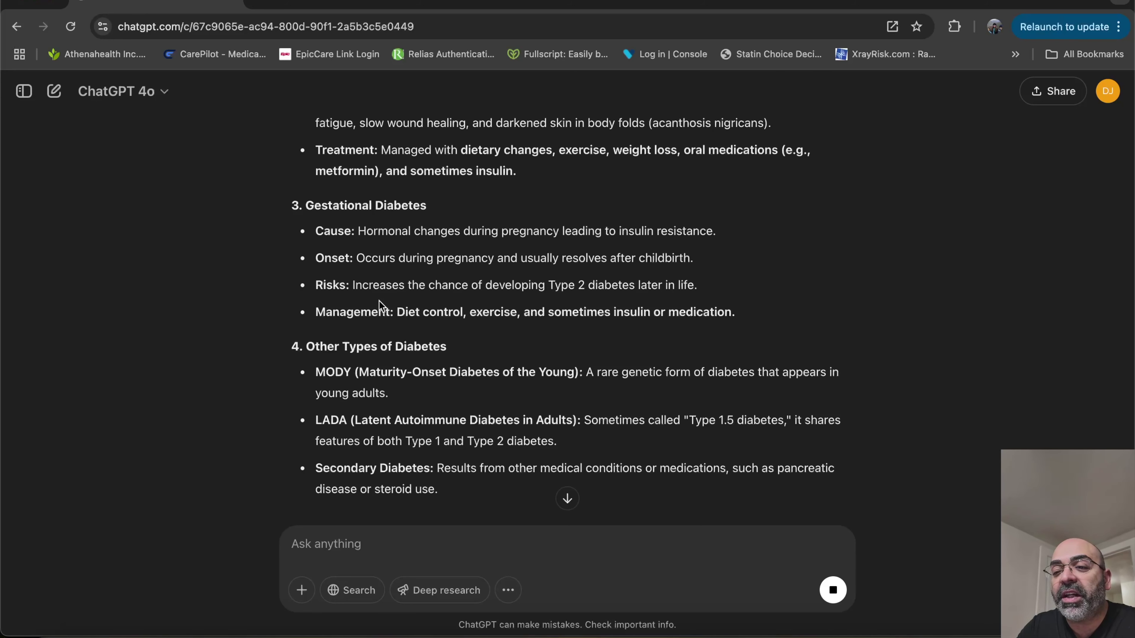
scroll(378, 301, down, 8)
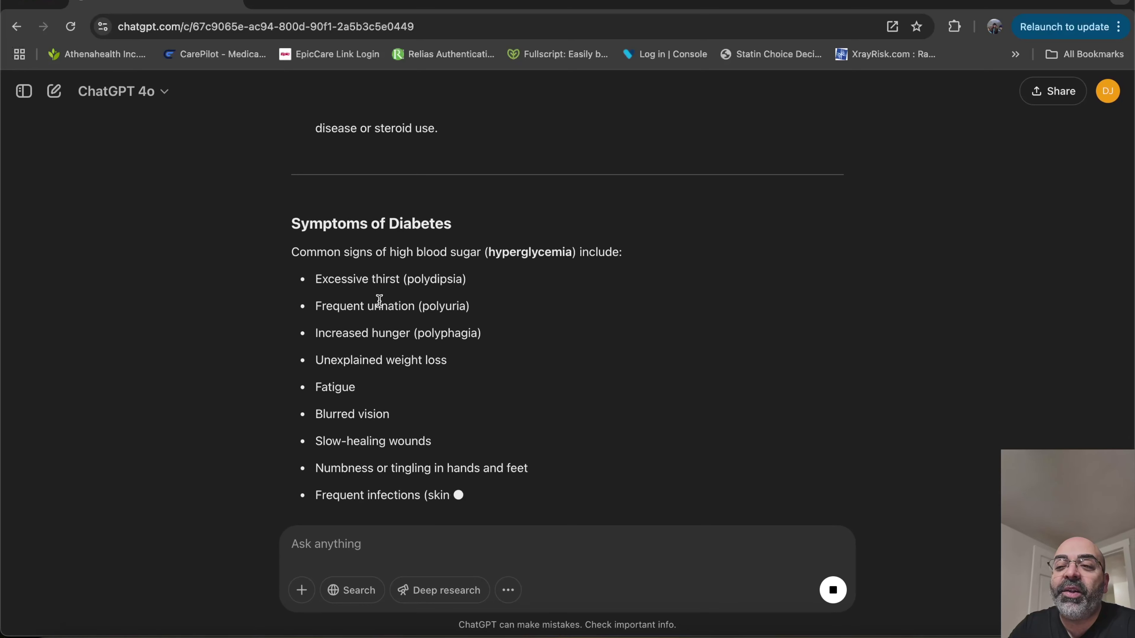
scroll(379, 301, down, 2)
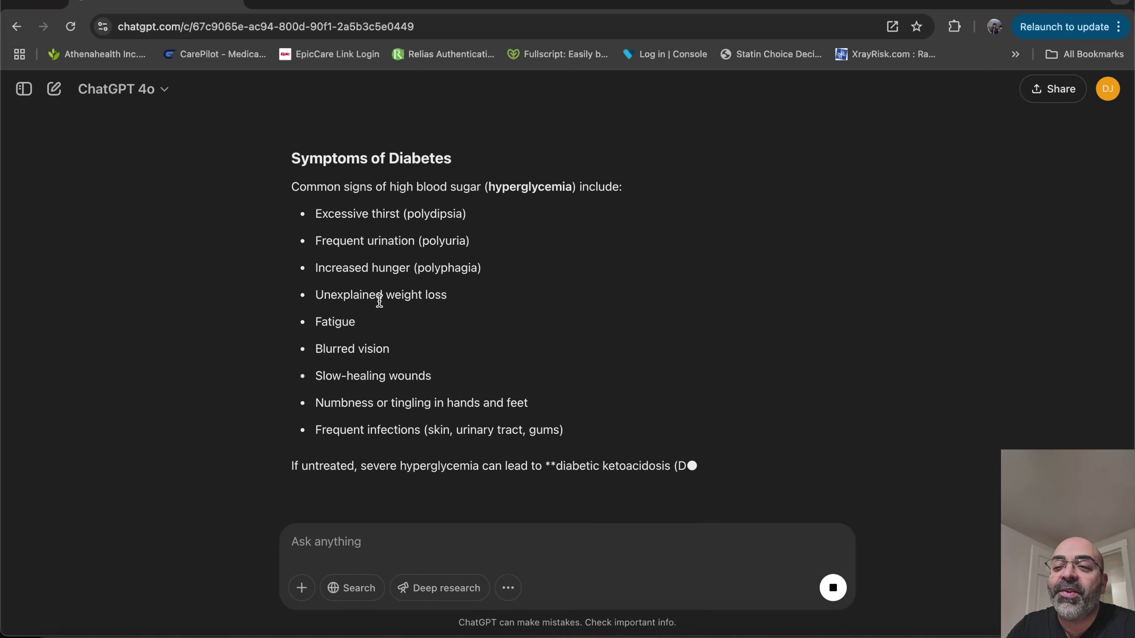
scroll(380, 301, down, 2)
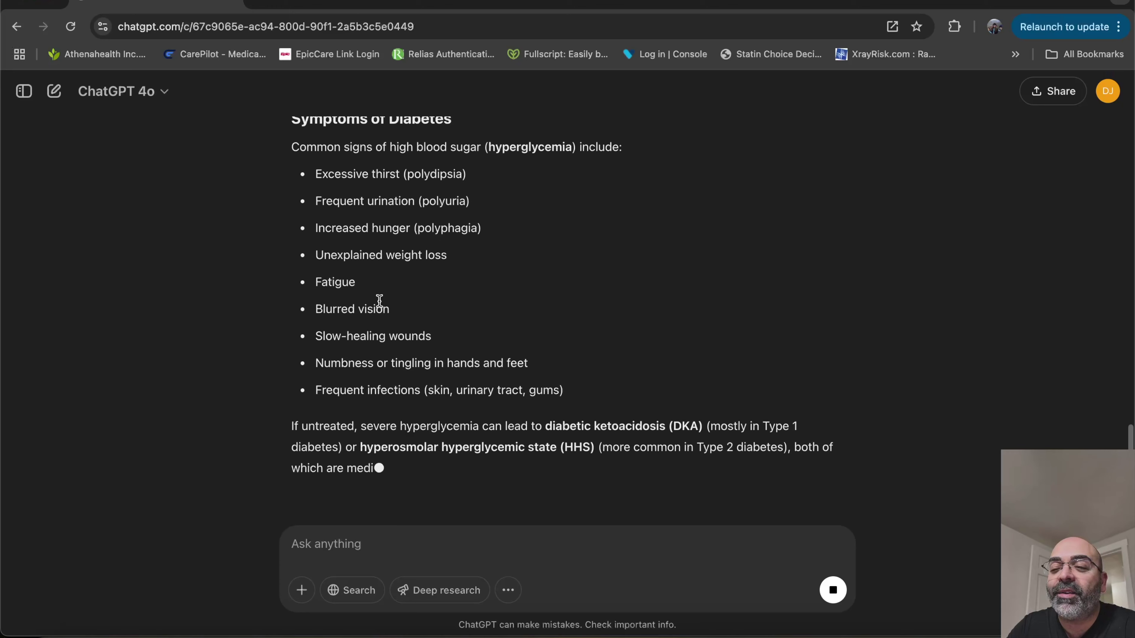
scroll(380, 301, down, 4)
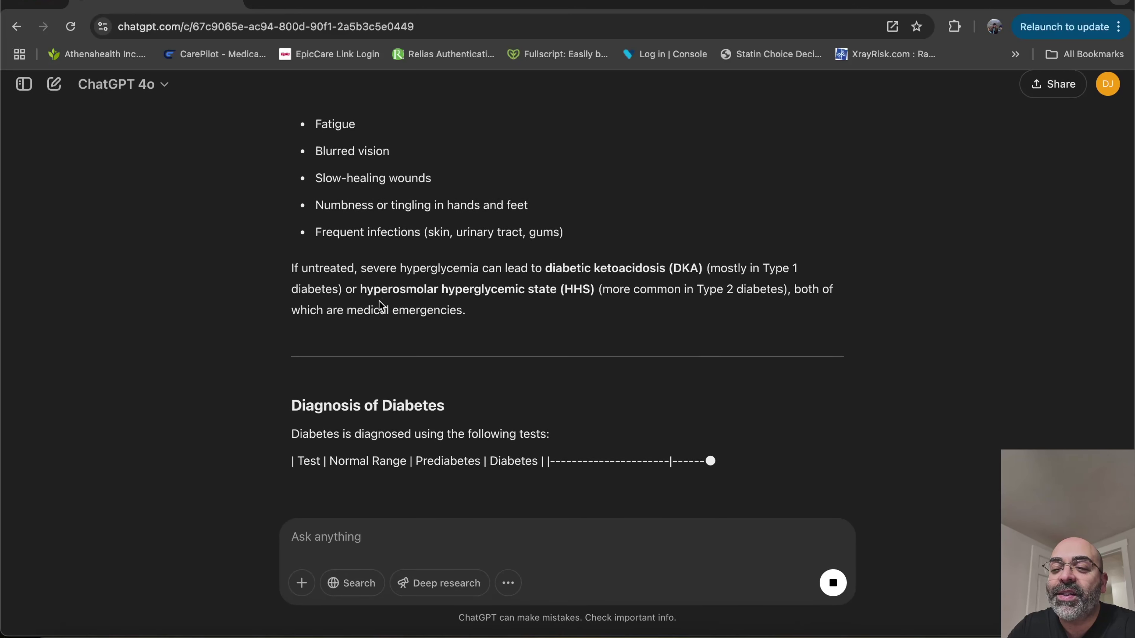
scroll(379, 301, down, 1)
scroll(380, 302, down, 1)
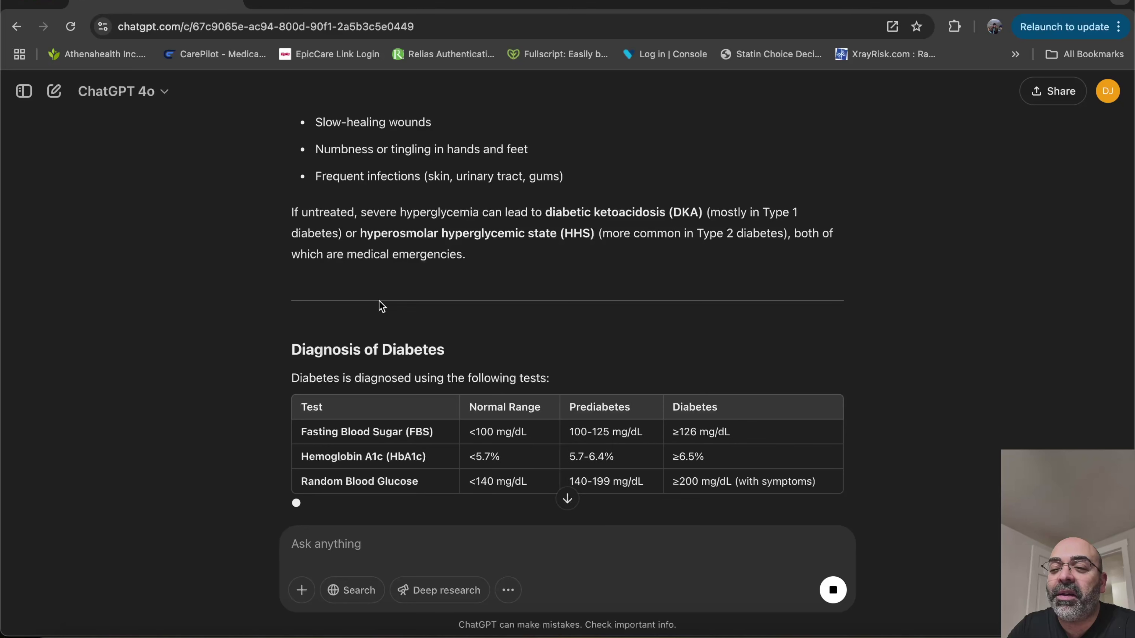
scroll(380, 306, down, 3)
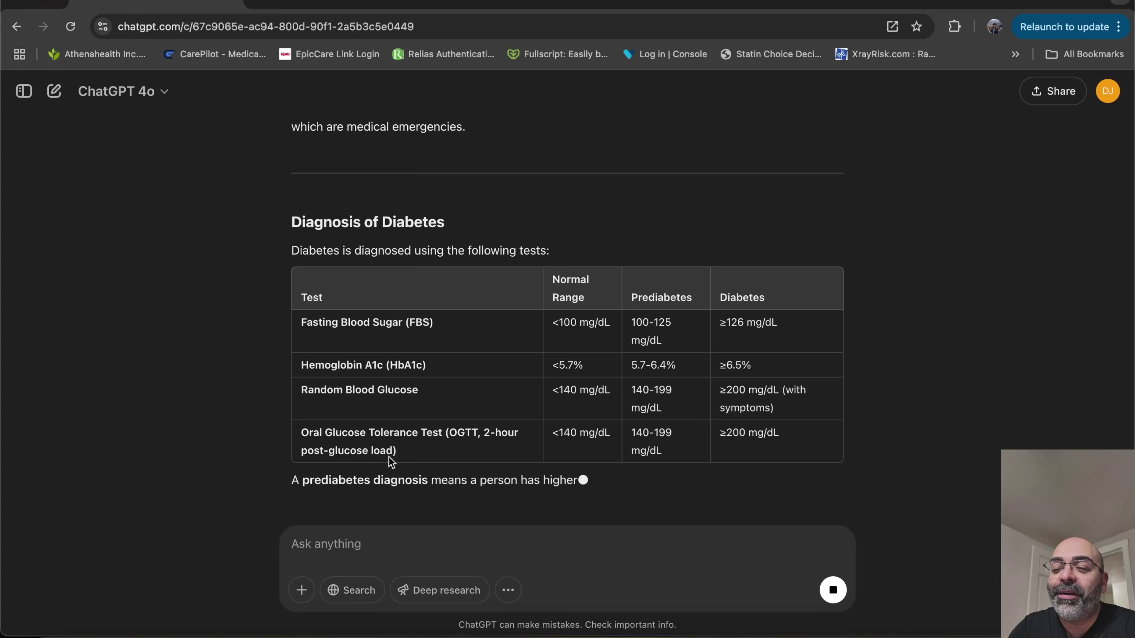
Step: Stop the running answer and submit the prompt "What are the early signs of Type 2 diabetes, and what lifestyle changes can help manage it?"
click(833, 591)
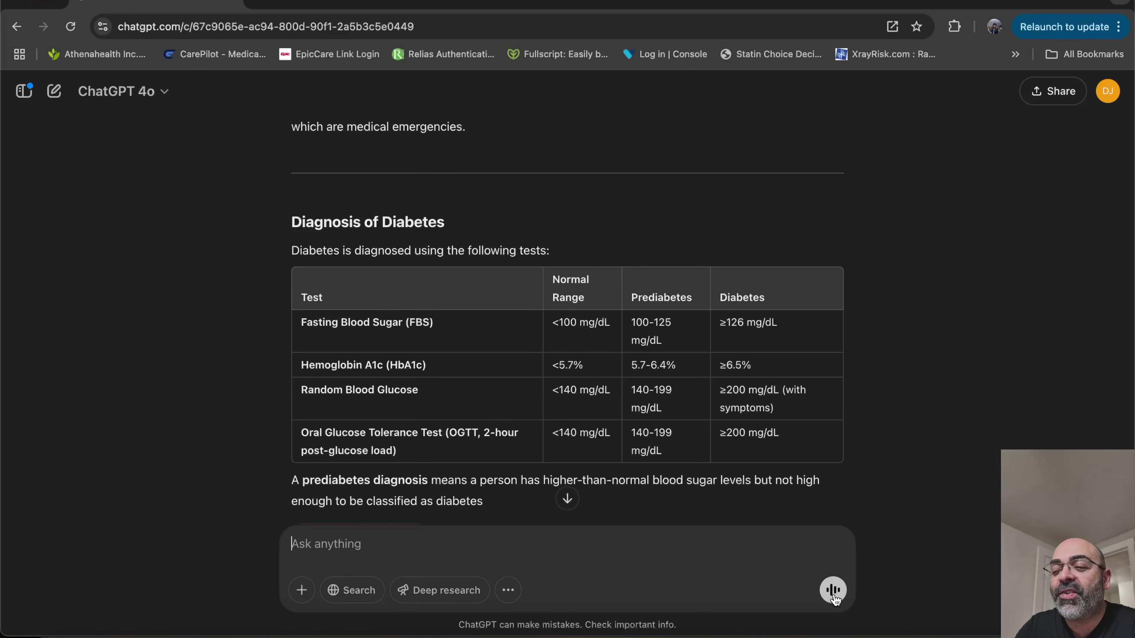
click(365, 545)
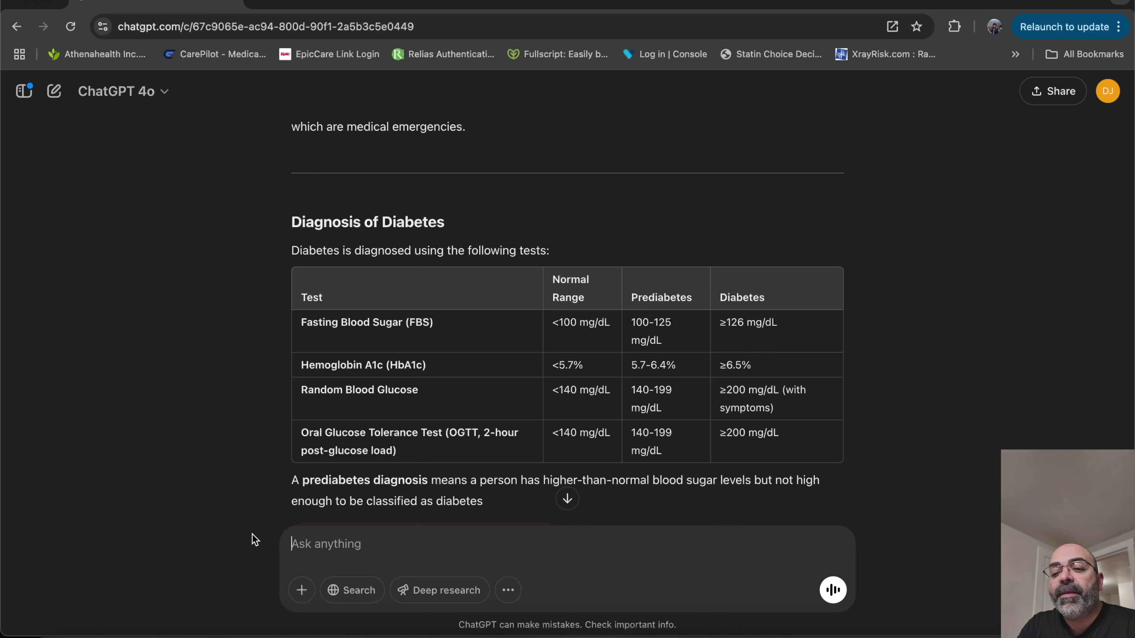
text(Wha)
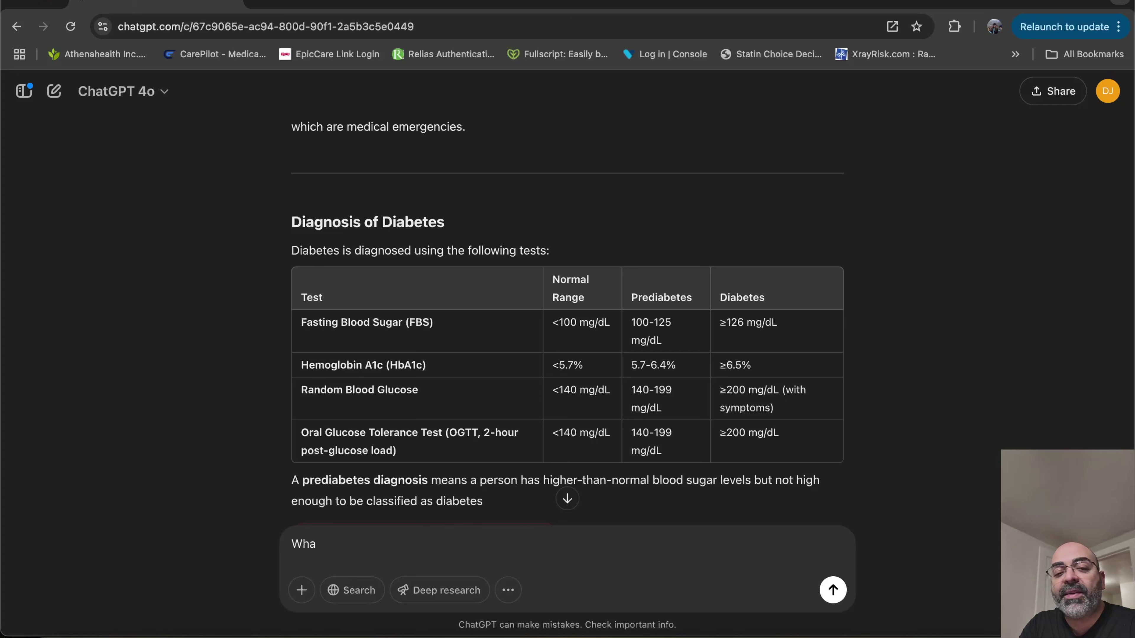
text(t are the early signs of Type 2 dia)
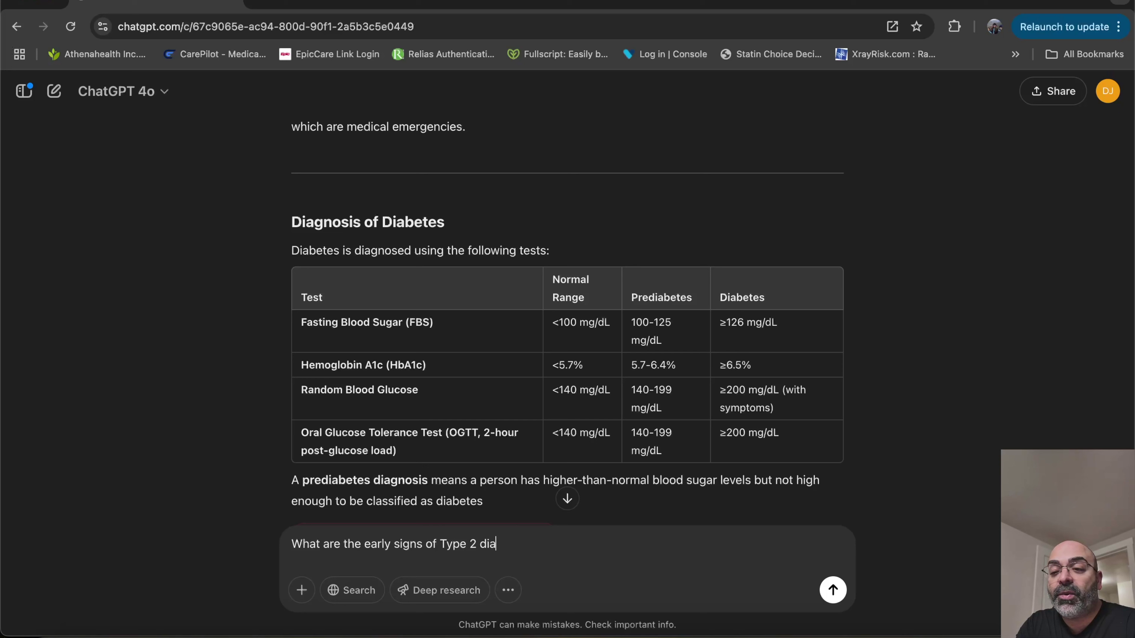
text(betes, an)
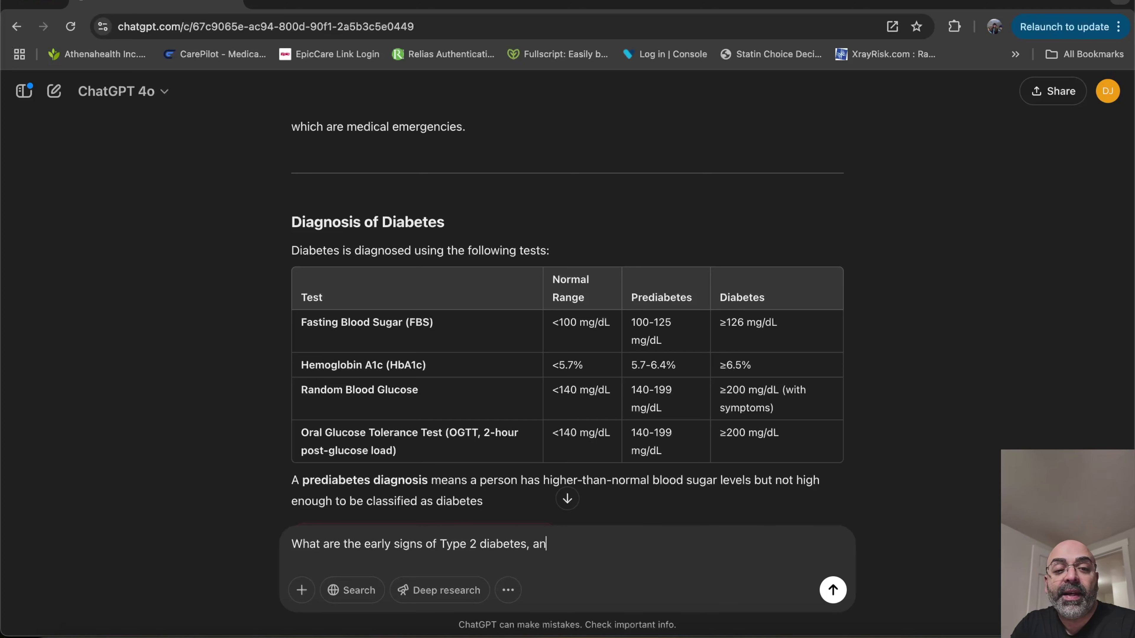
text(d what li)
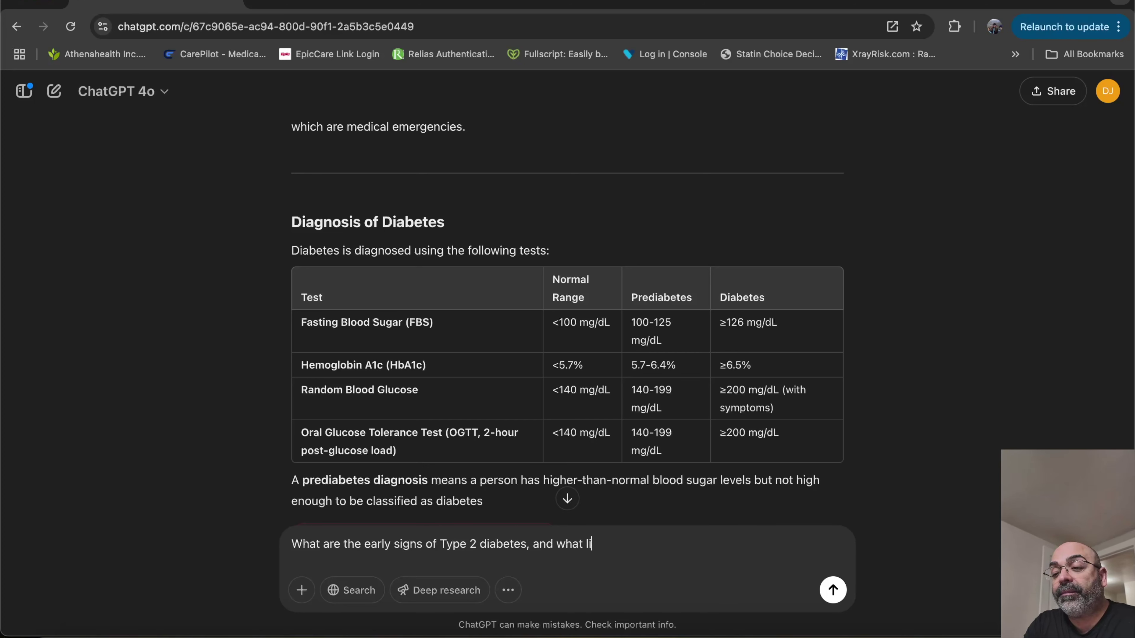
text(festyle )
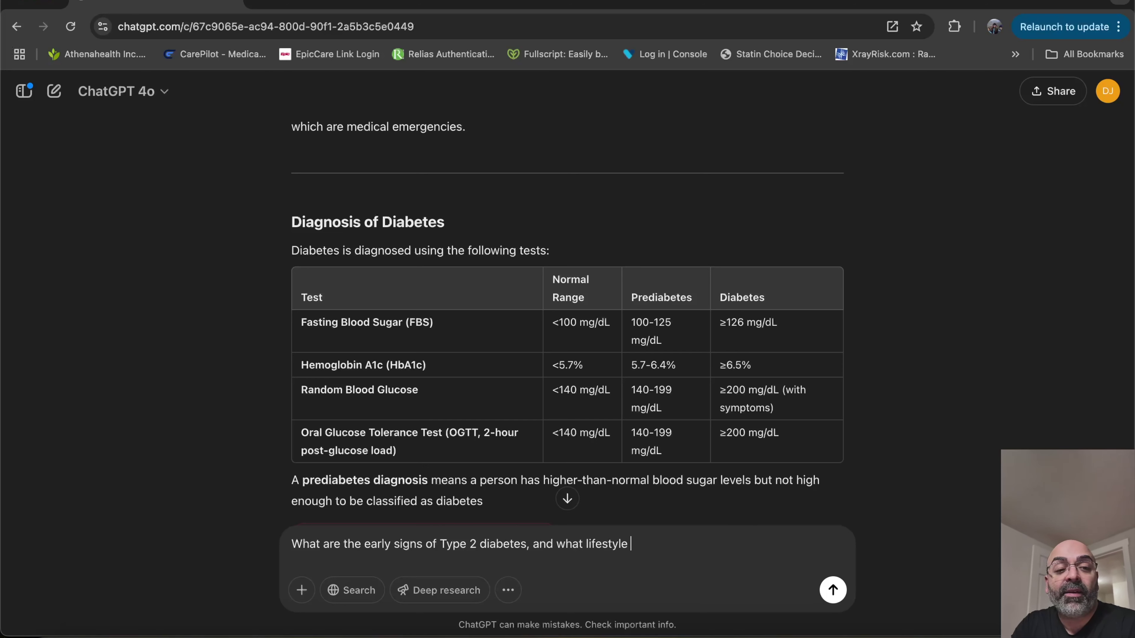
text(changes )
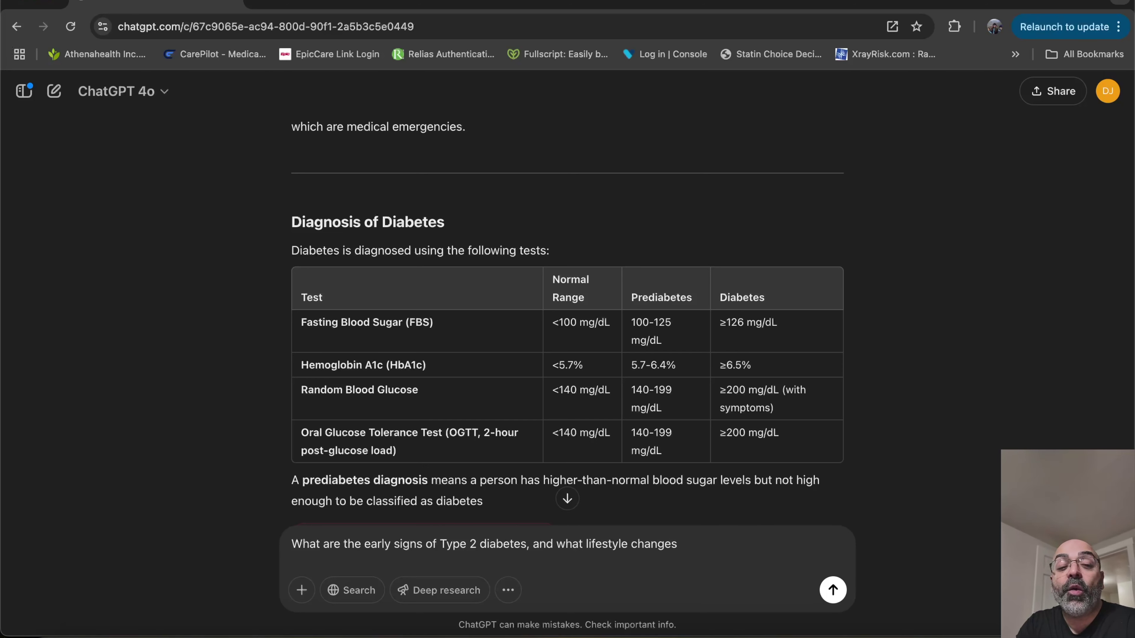
text(can help )
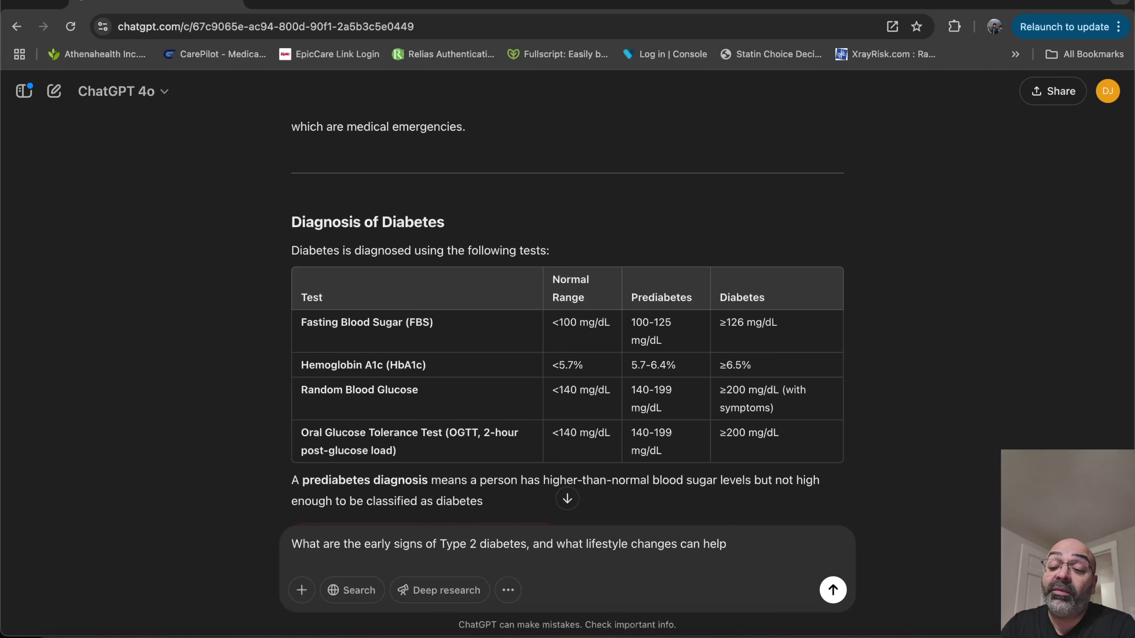
text(man)
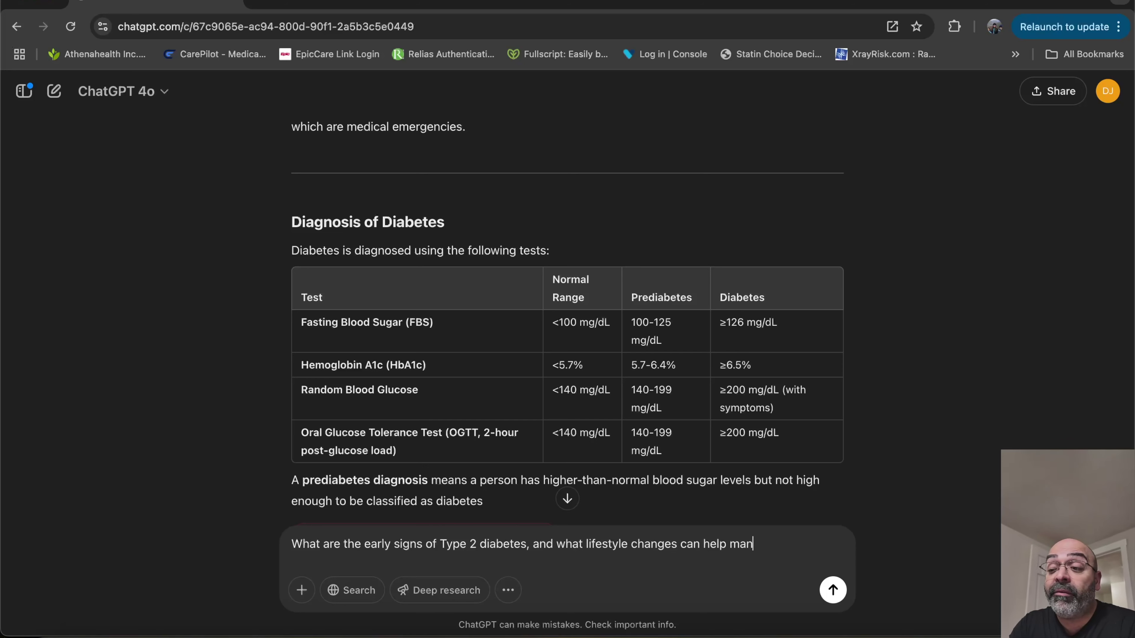
text(age it)
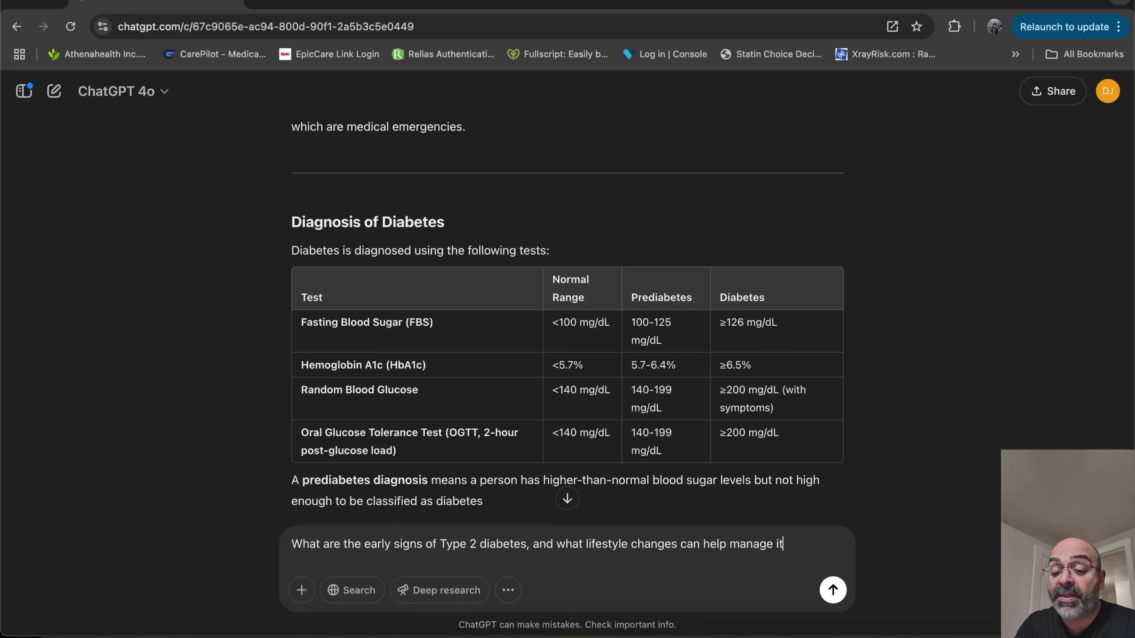
text(?)
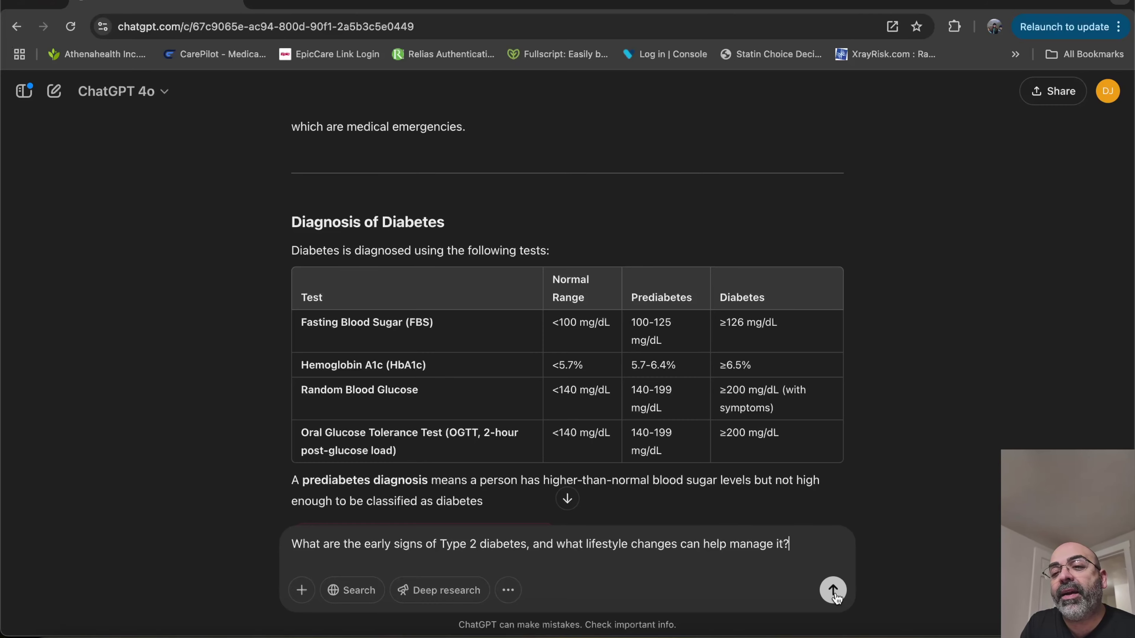
scroll(774, 389, up, 5)
scroll(774, 390, up, 10)
scroll(775, 389, down, 15)
scroll(778, 394, down, 10)
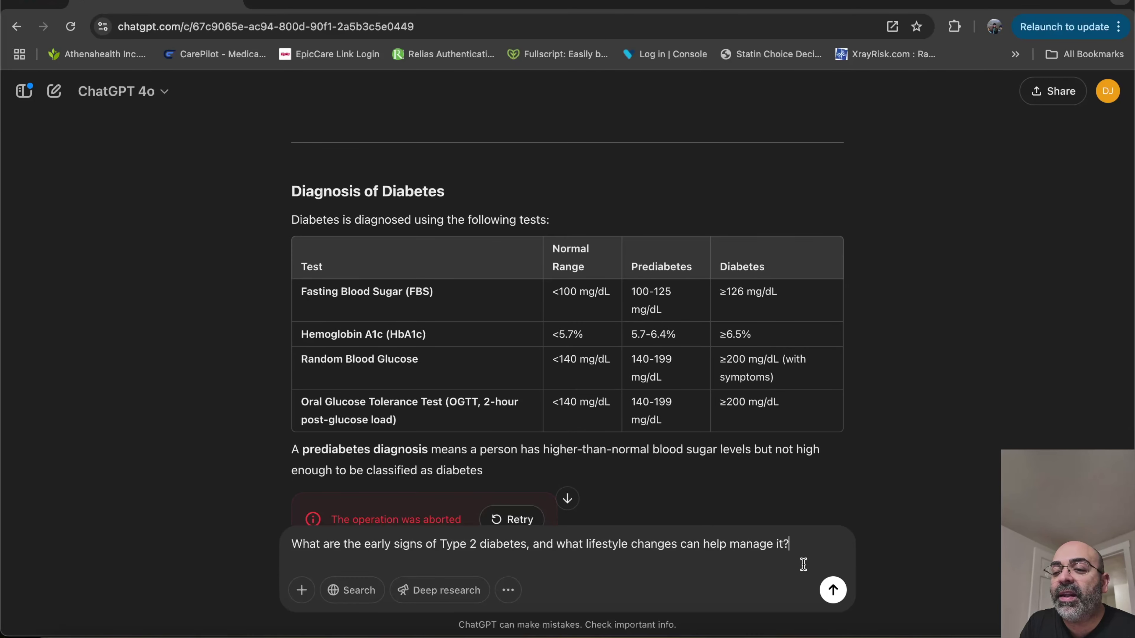
click(833, 594)
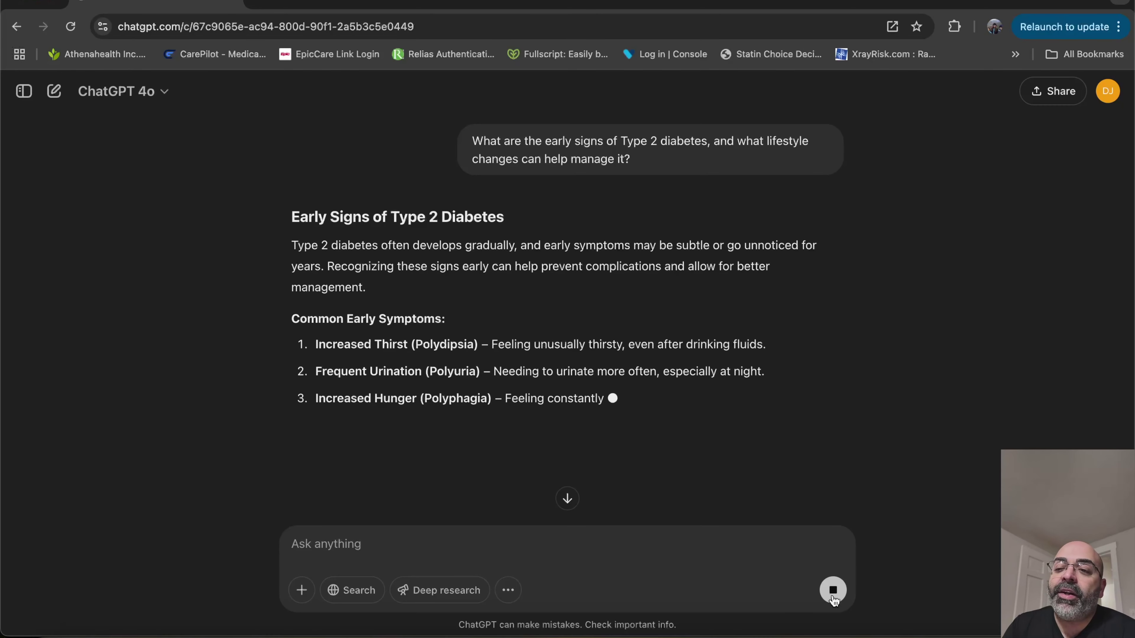
Step: Read through the Type 2 diabetes answer, from the common early symptoms through the lifestyle changes to the closing section on reversal
scroll(709, 467, down, 2)
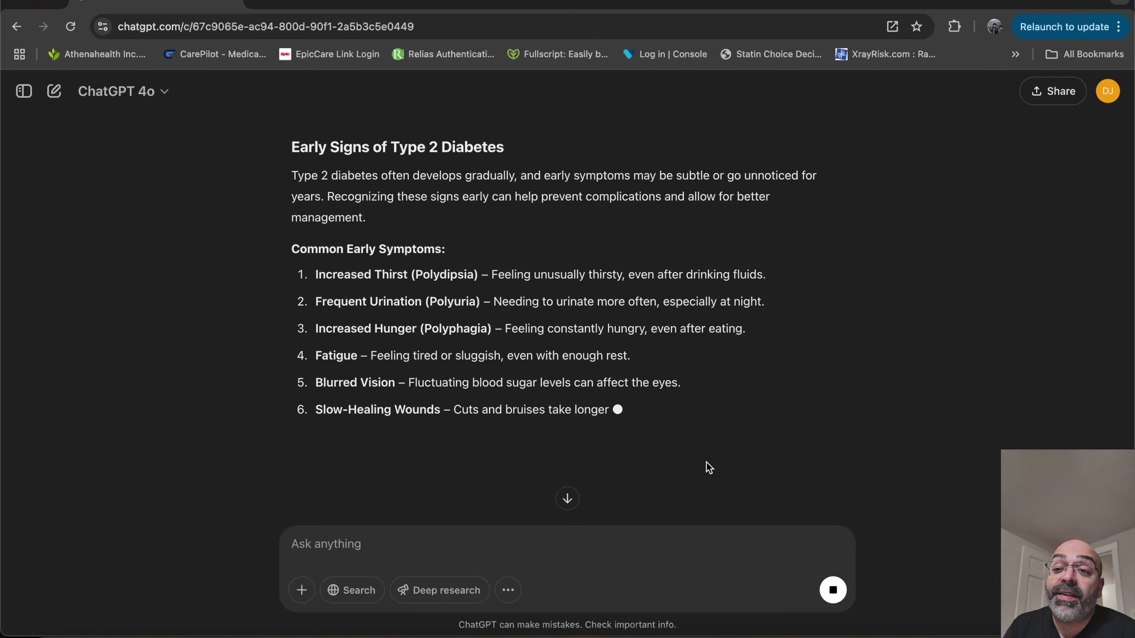
scroll(708, 465, up, 3)
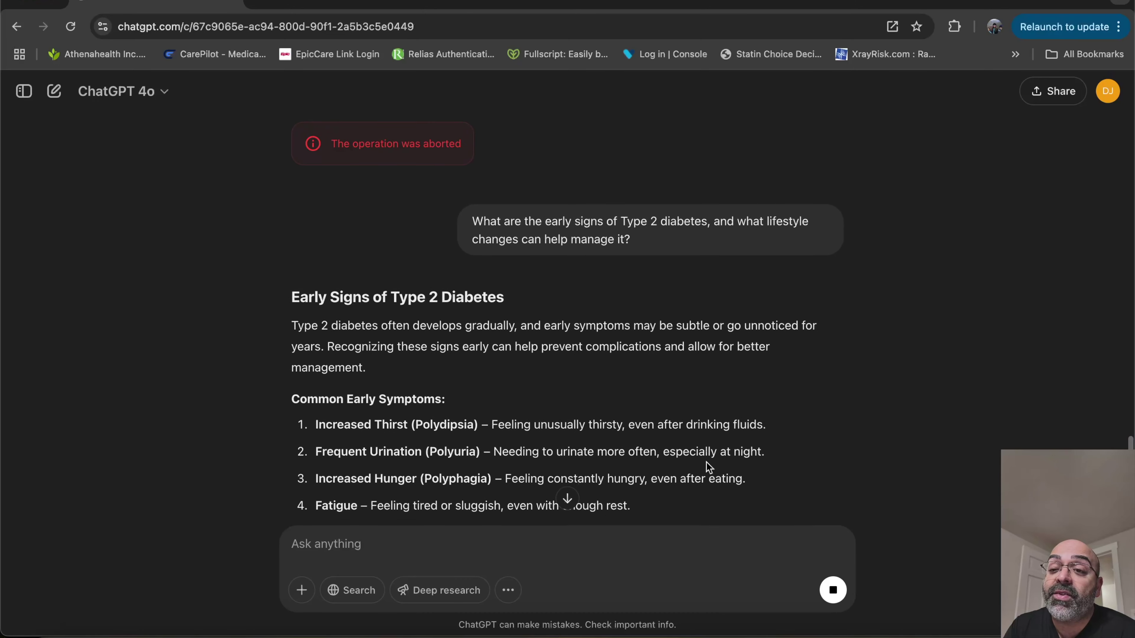
scroll(707, 463, down, 5)
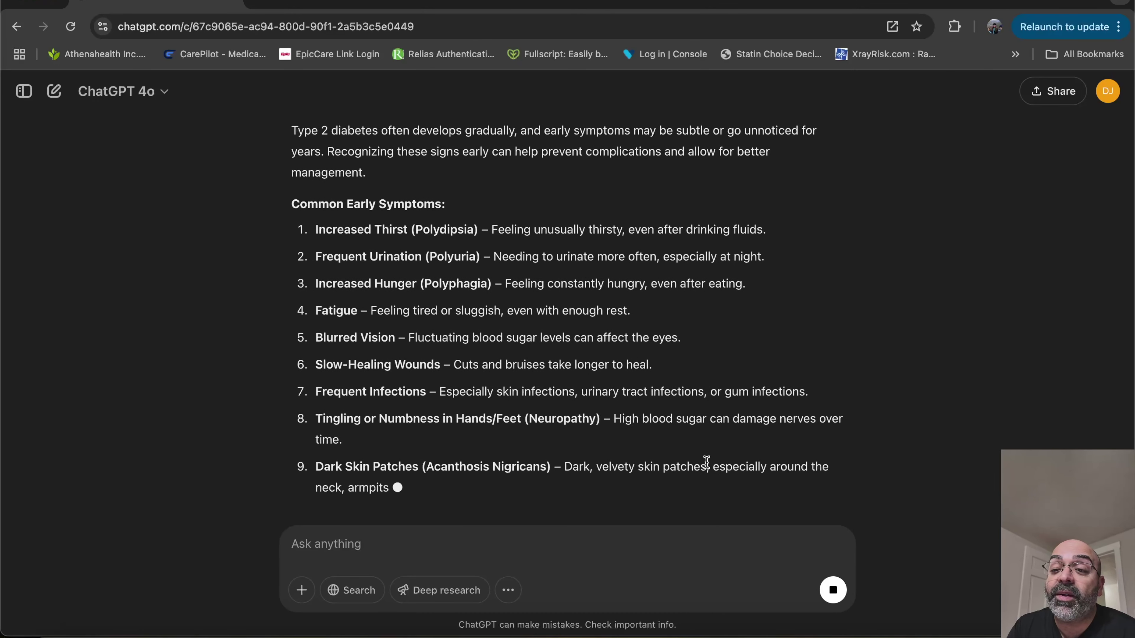
scroll(708, 464, down, 2)
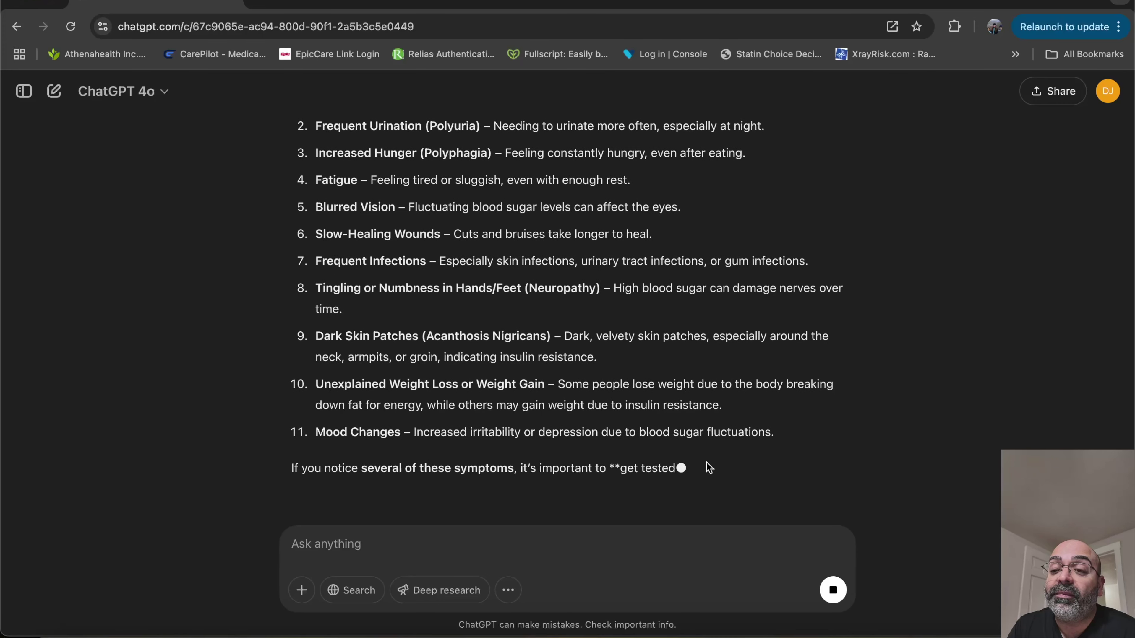
scroll(707, 462, down, 4)
scroll(707, 463, down, 2)
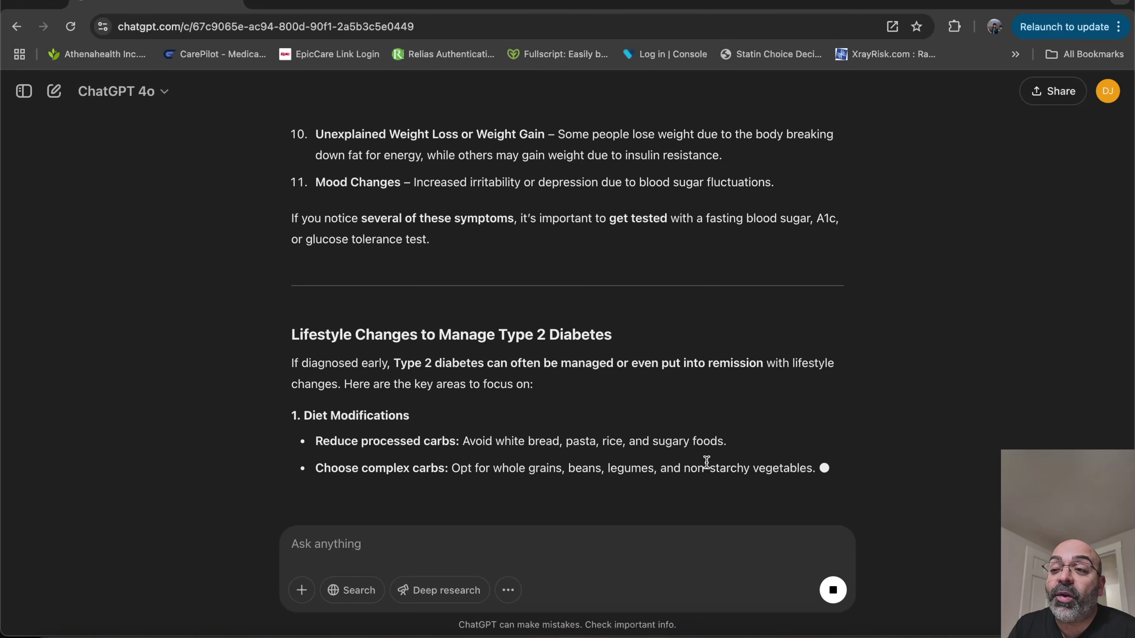
scroll(707, 462, down, 1)
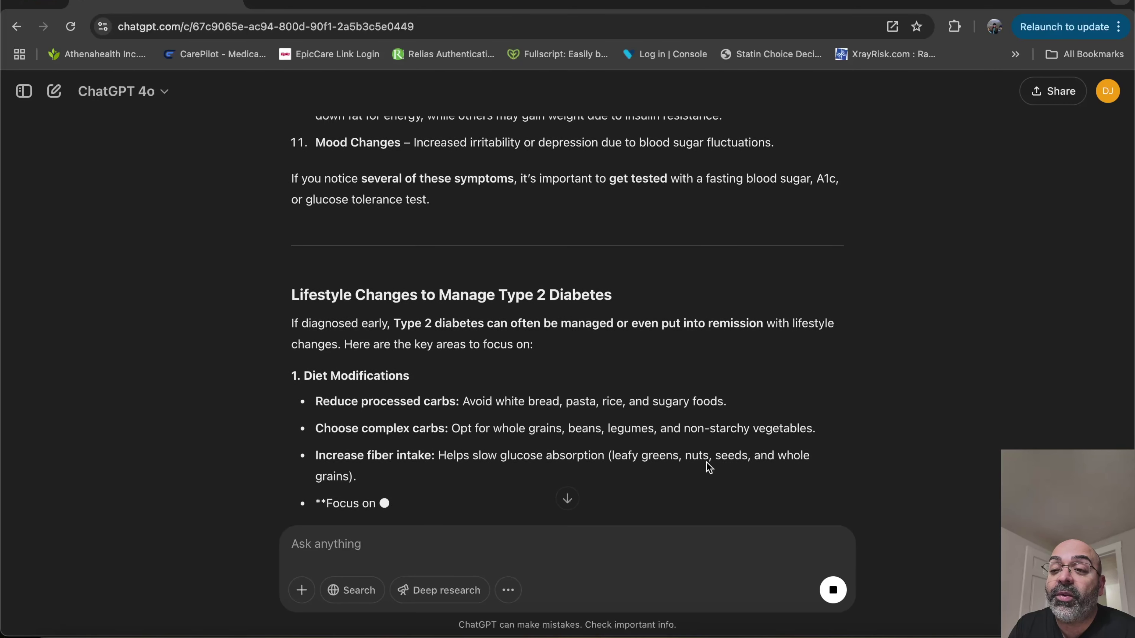
scroll(707, 462, down, 1)
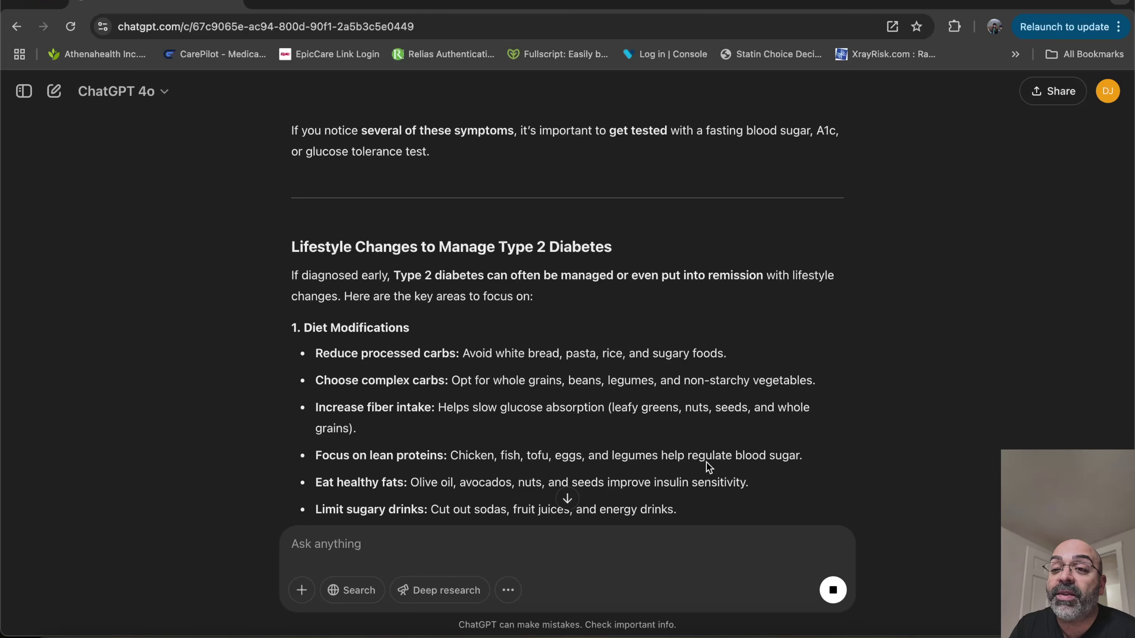
scroll(707, 463, down, 2)
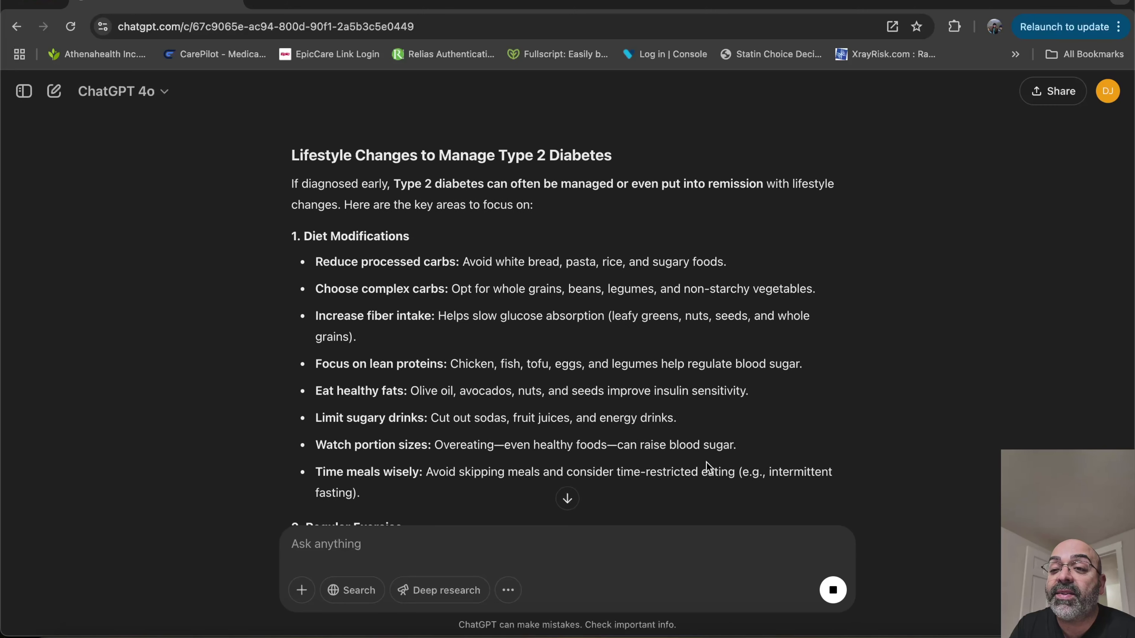
scroll(707, 462, down, 2)
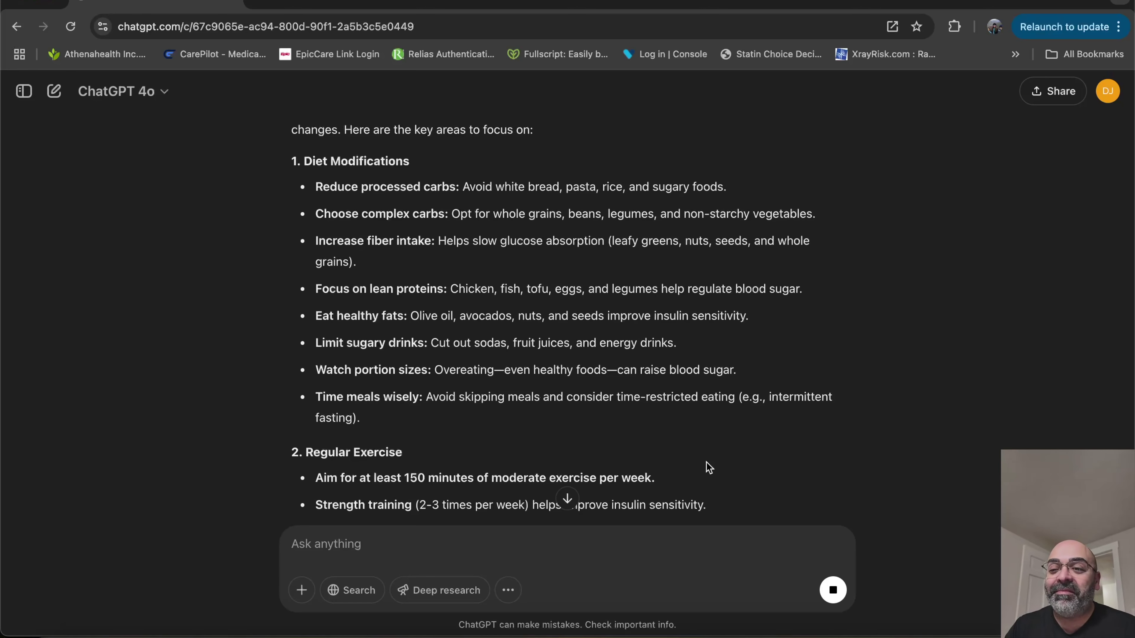
scroll(709, 467, down, 5)
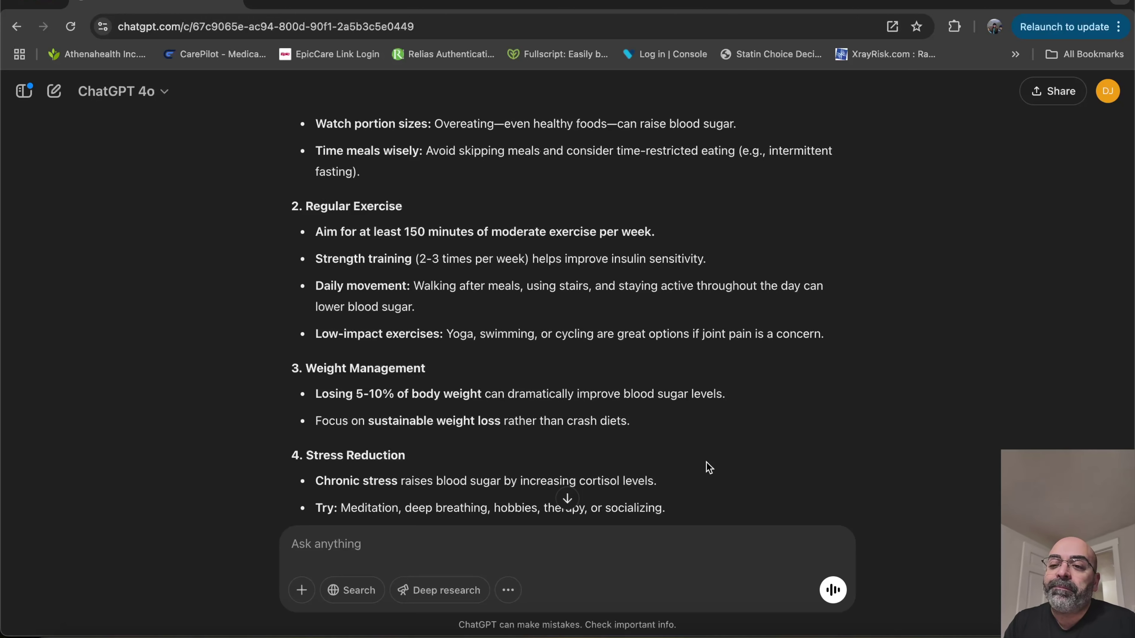
scroll(707, 463, down, 10)
scroll(707, 462, down, 6)
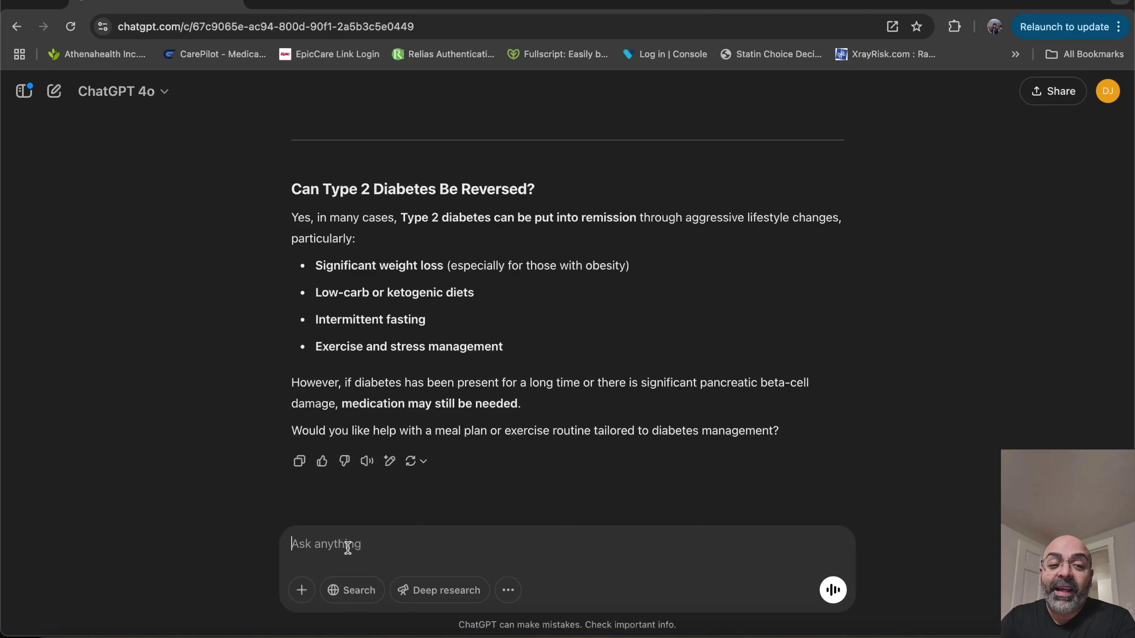
Step: Submit the prompt "Give me a simple, step by step guide on how to start a mediterranean diet." and view the start of the guide
text(Give)
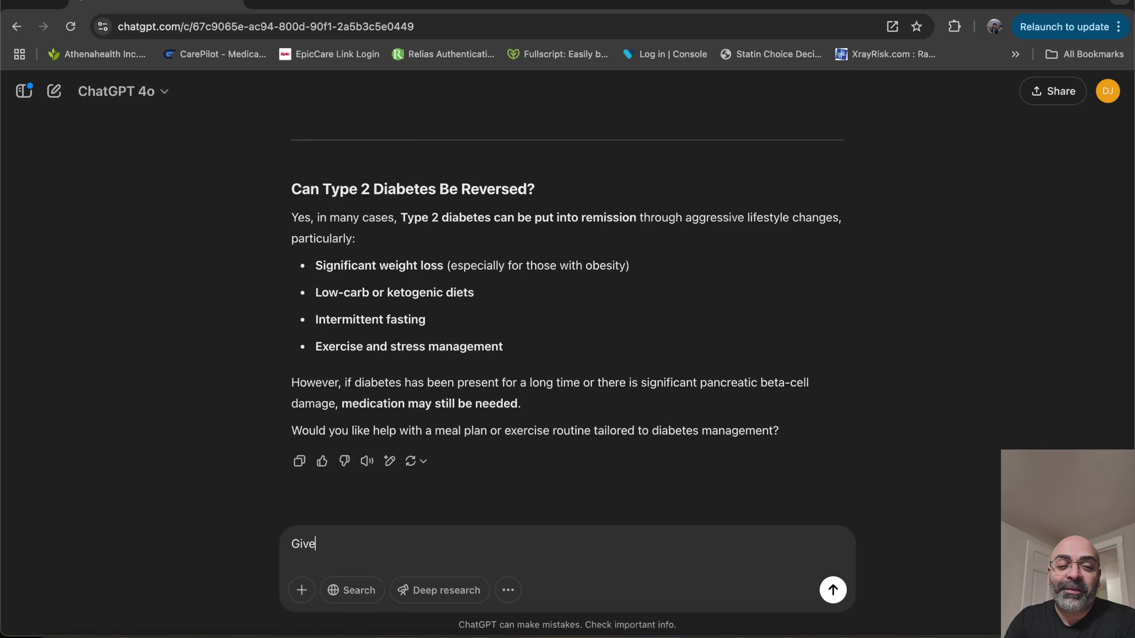
text( me)
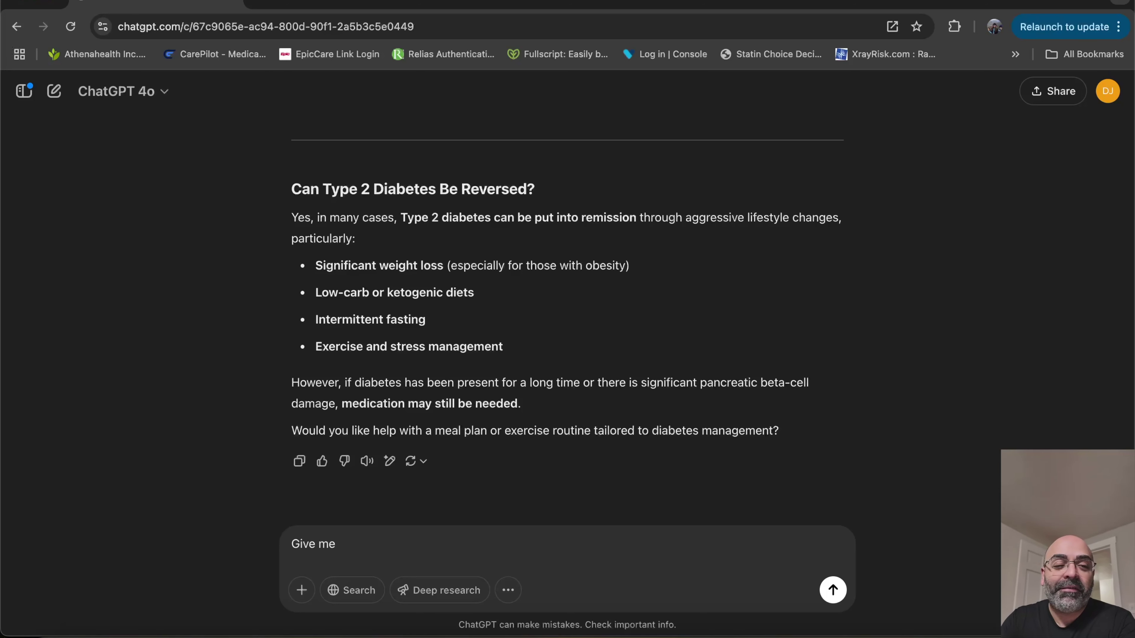
text( a simple)
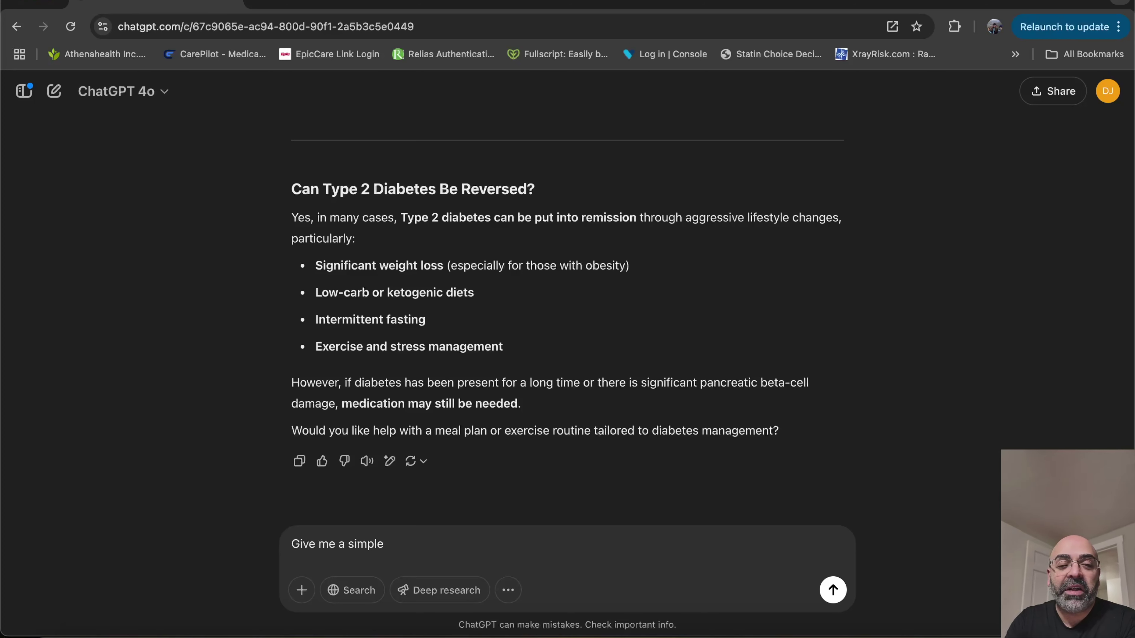
text(, step)
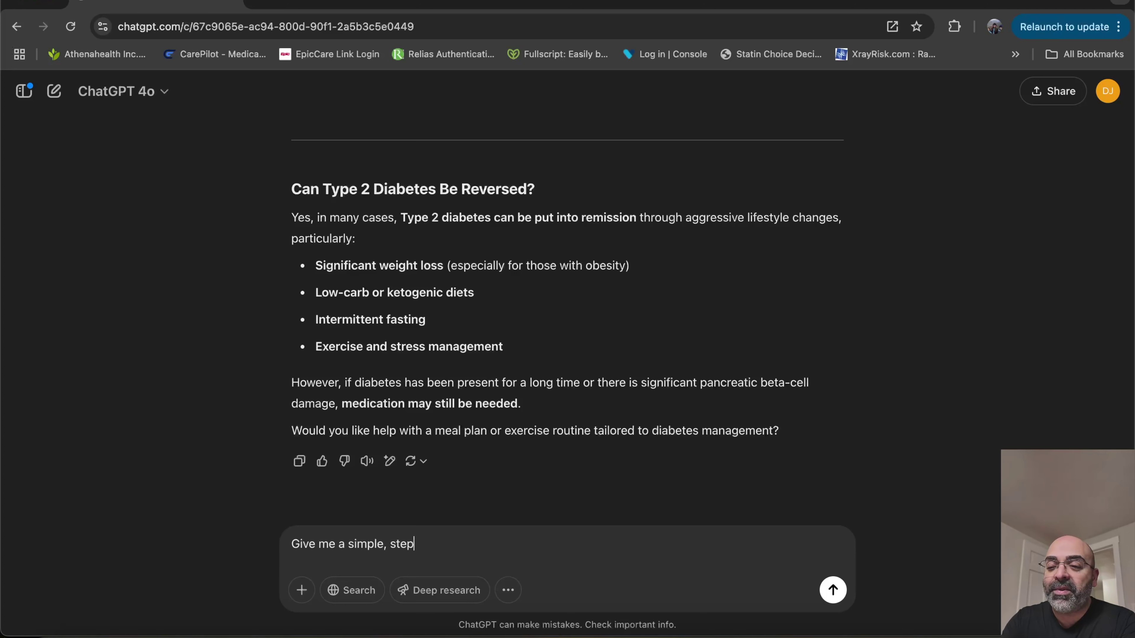
text( by step guide on how to start )
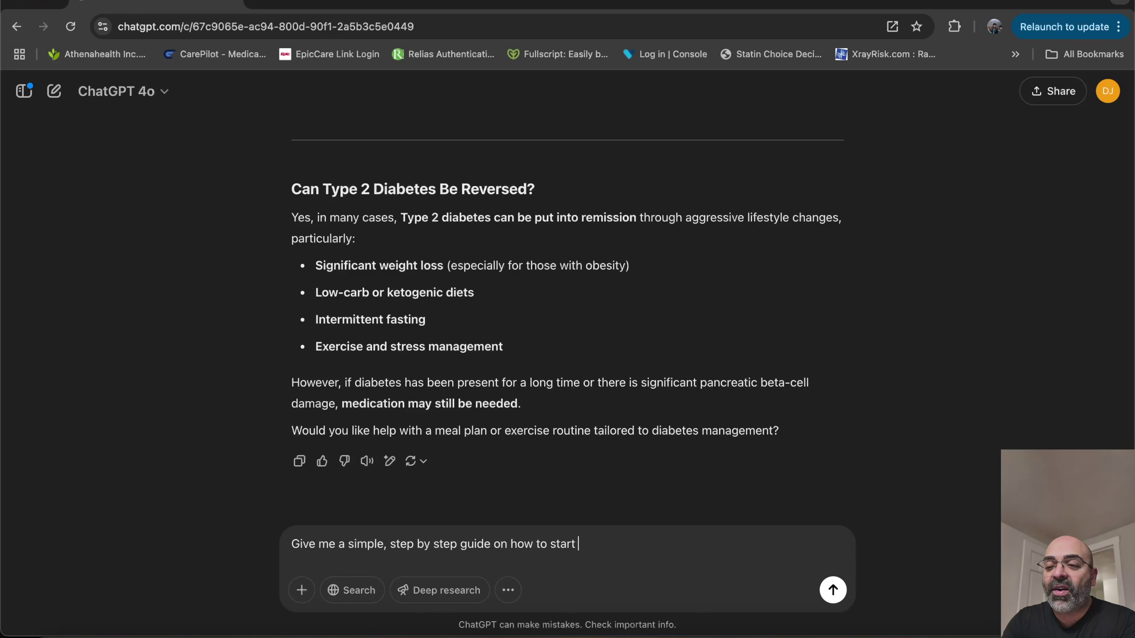
text(a medi)
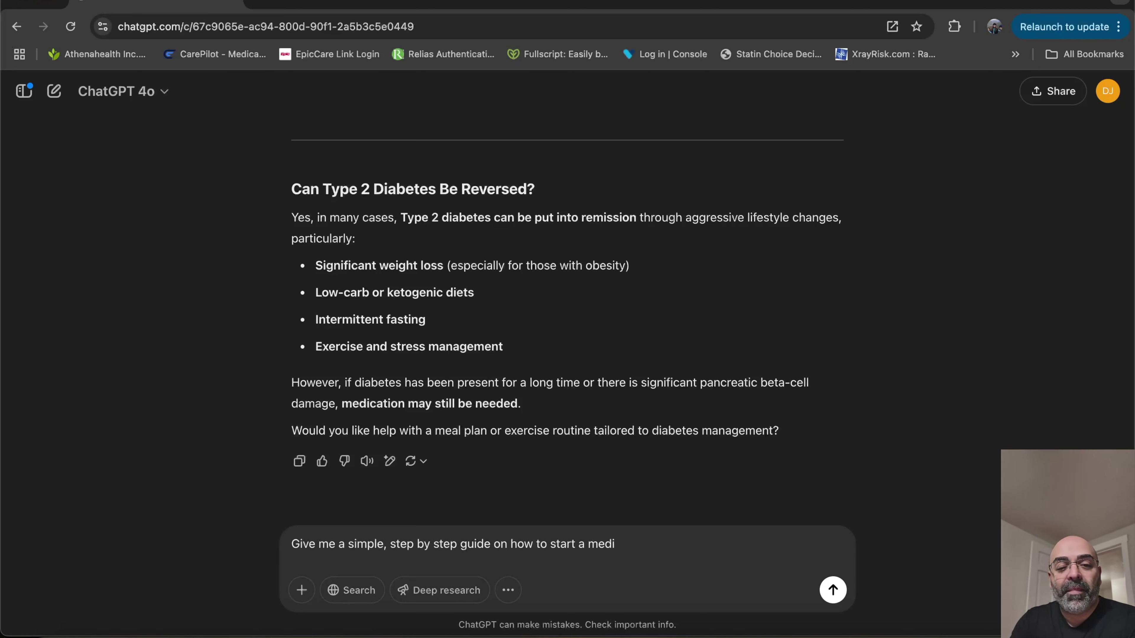
text(terr)
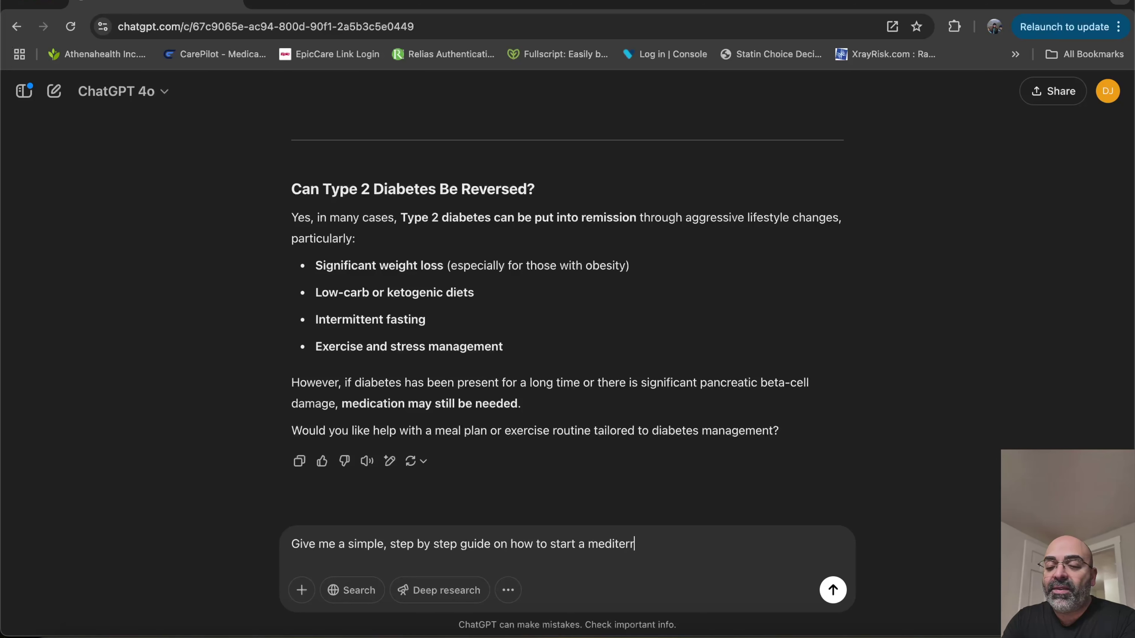
text(anean diet)
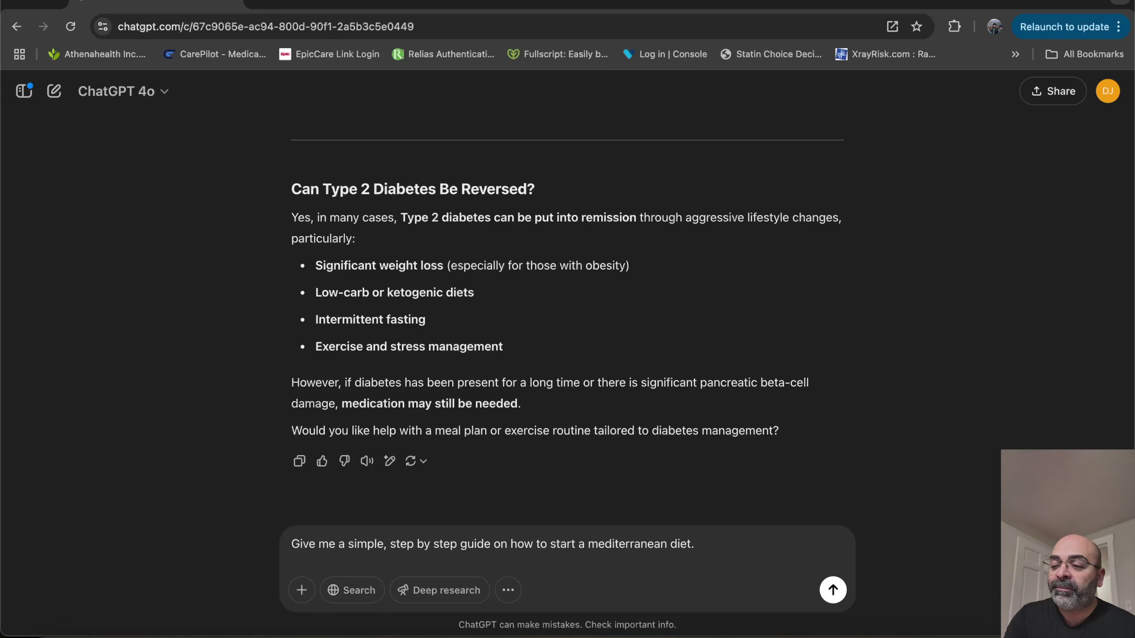
text(.)
key(Return)
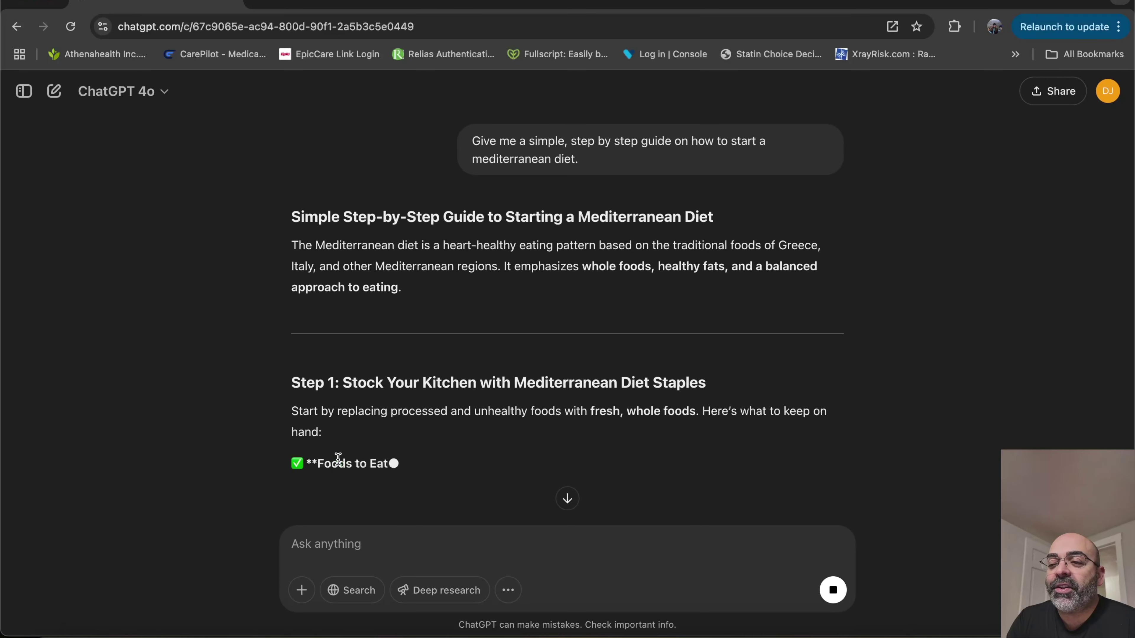
scroll(372, 378, down, 2)
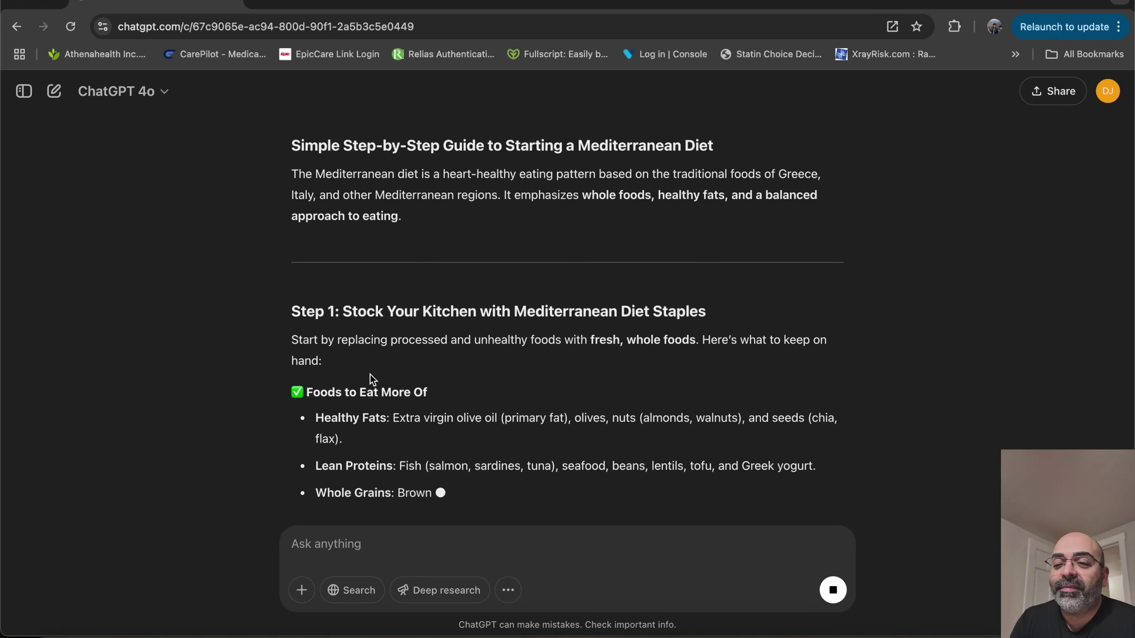
Step: Read through Step 1 of the Mediterranean diet guide, covering the foods to eat more of and the foods to reduce or avoid
scroll(372, 379, down, 1)
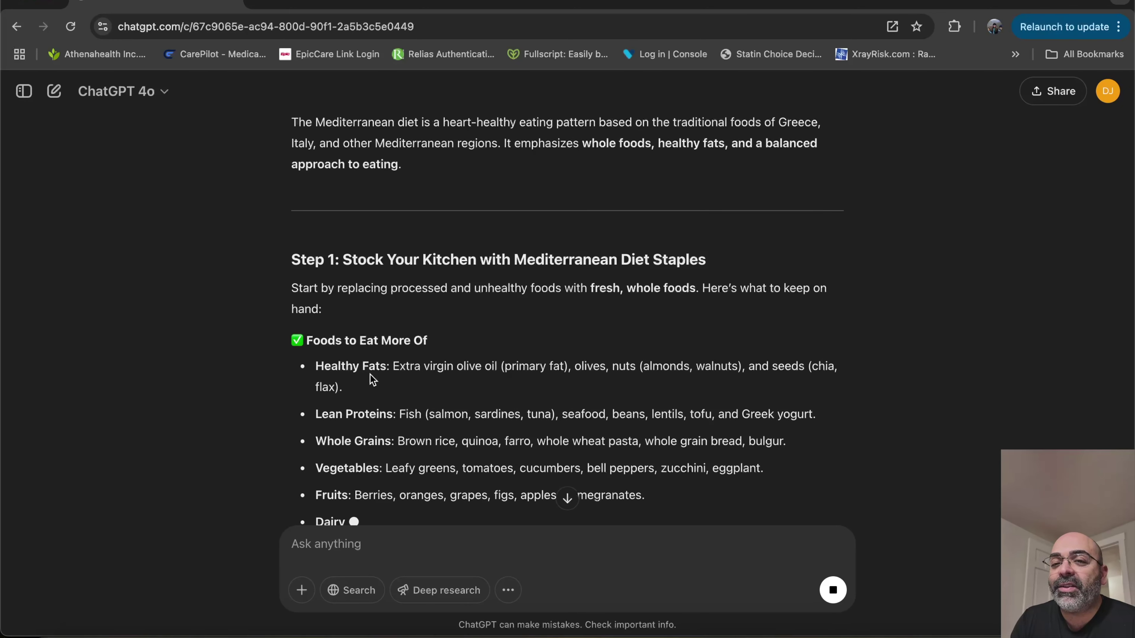
scroll(370, 374, down, 1)
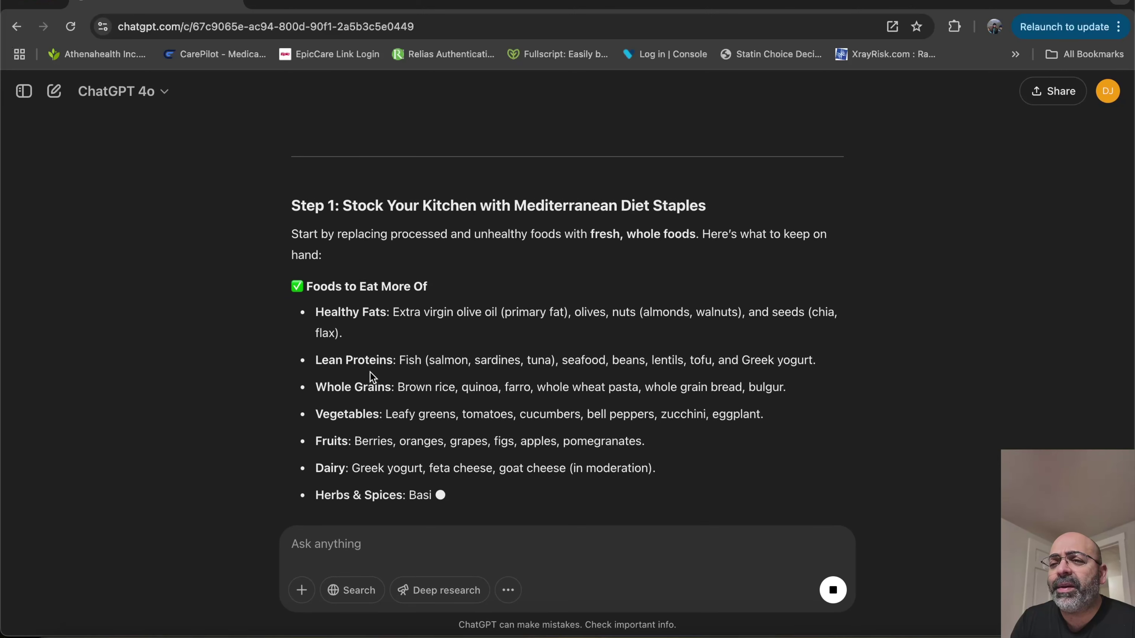
scroll(370, 373, down, 2)
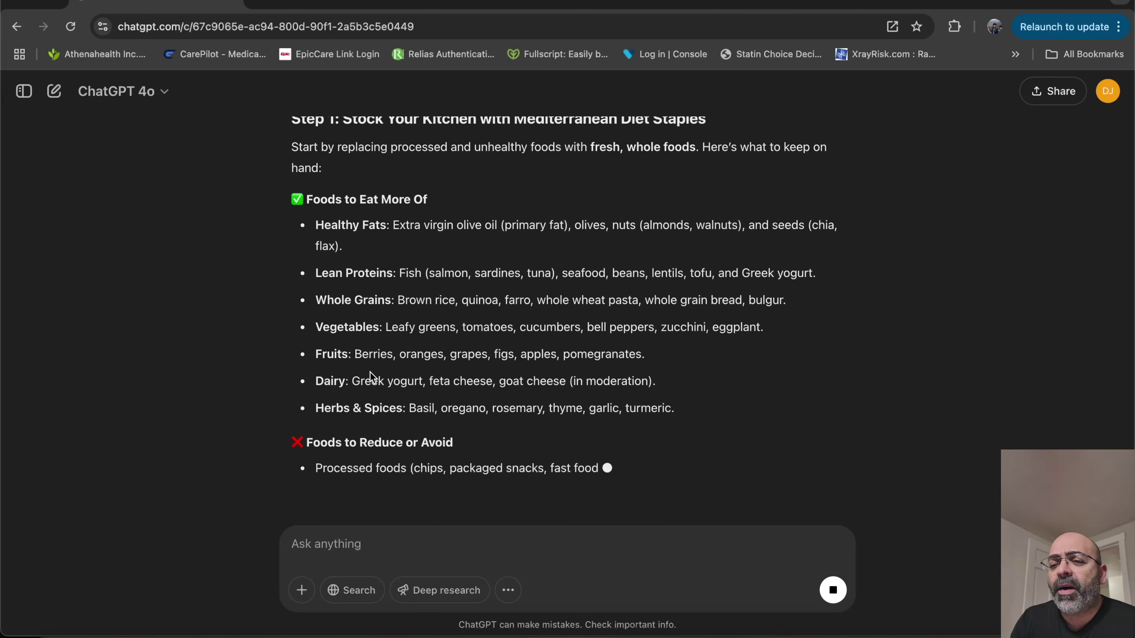
scroll(369, 372, down, 1)
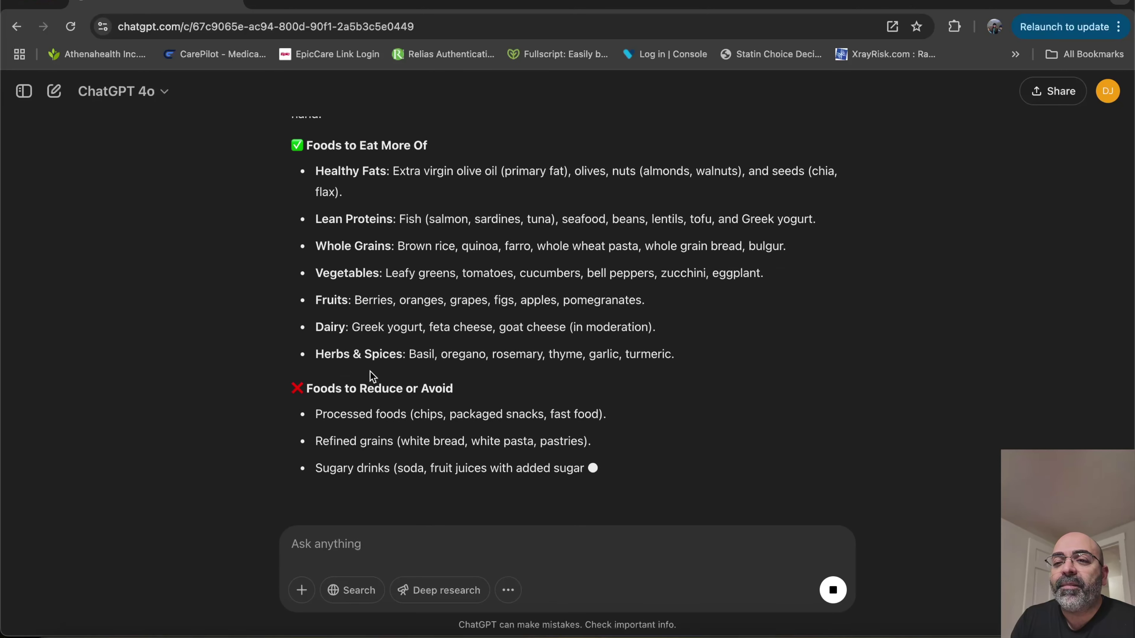
scroll(369, 372, down, 1)
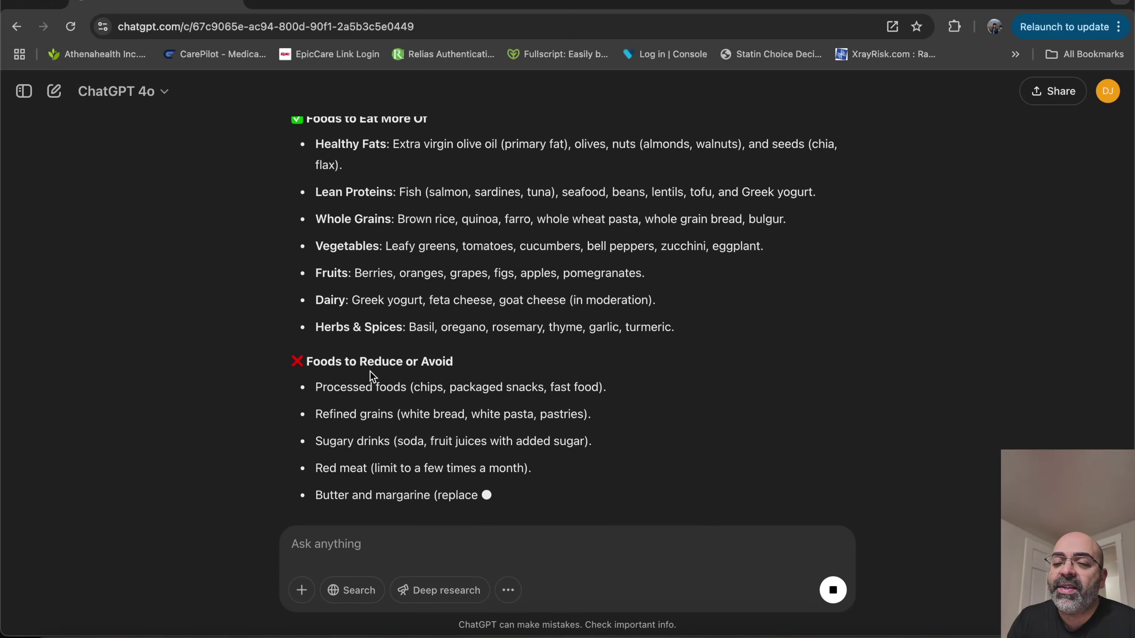
scroll(369, 371, down, 1)
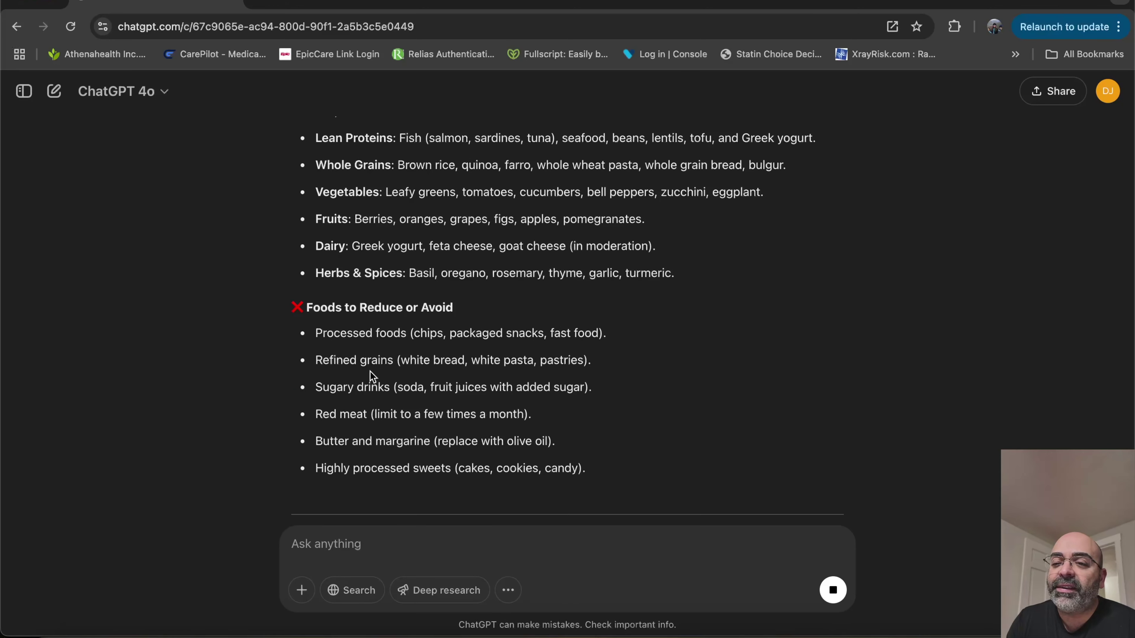
scroll(369, 371, up, 5)
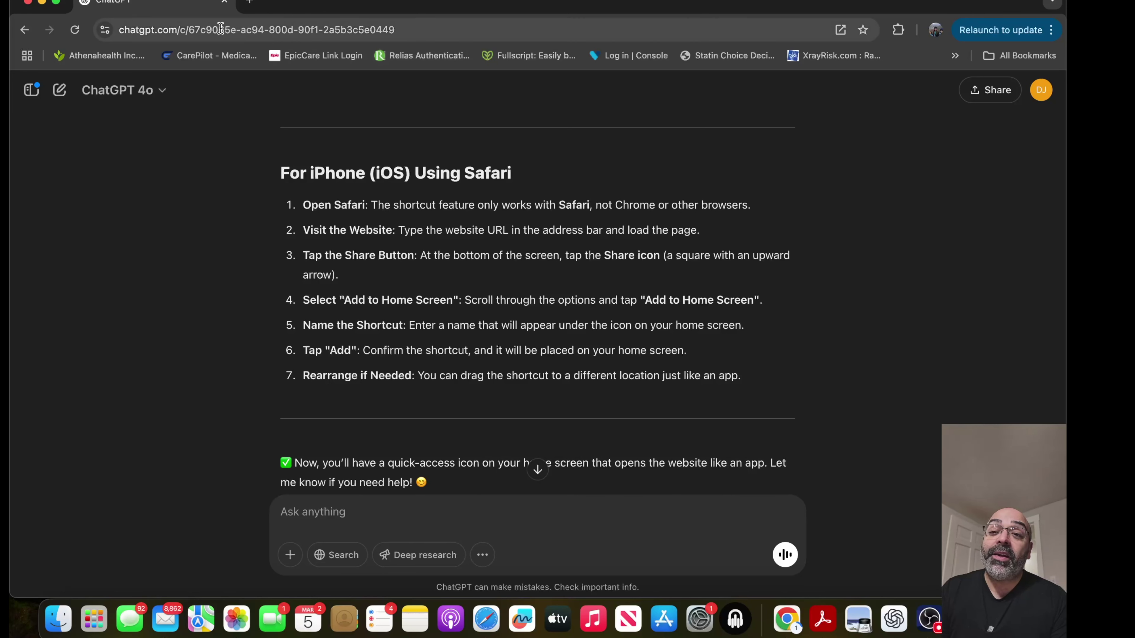
Step: Reveal and select the full web address of the current ChatGPT conversation
click(193, 30)
drag(194, 30, 120, 30)
click(120, 29)
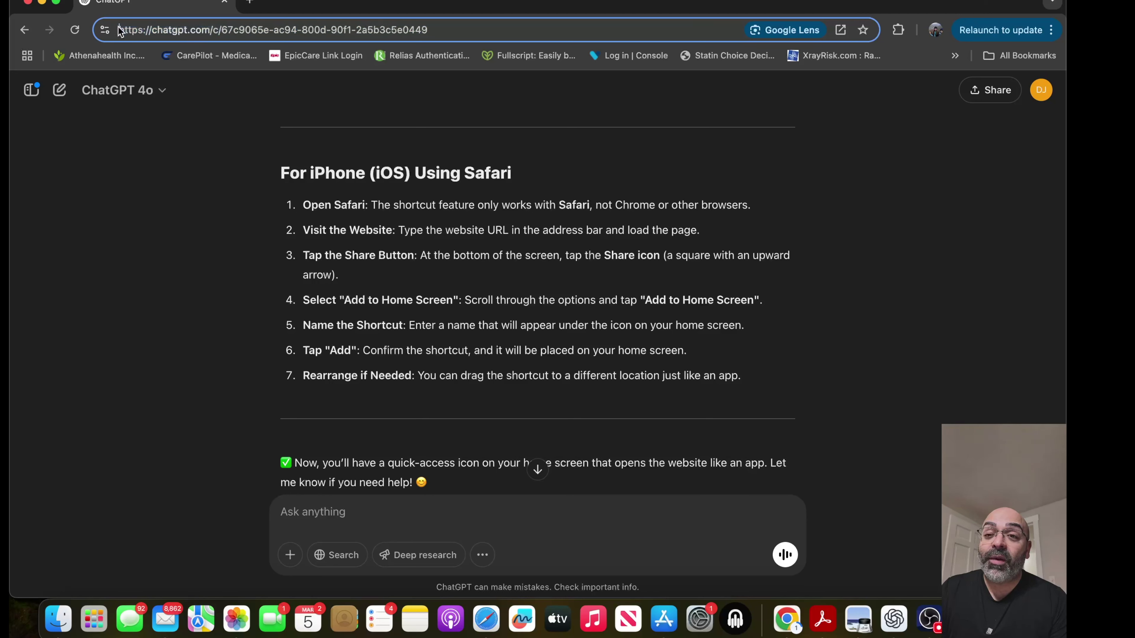
triple_click(120, 29)
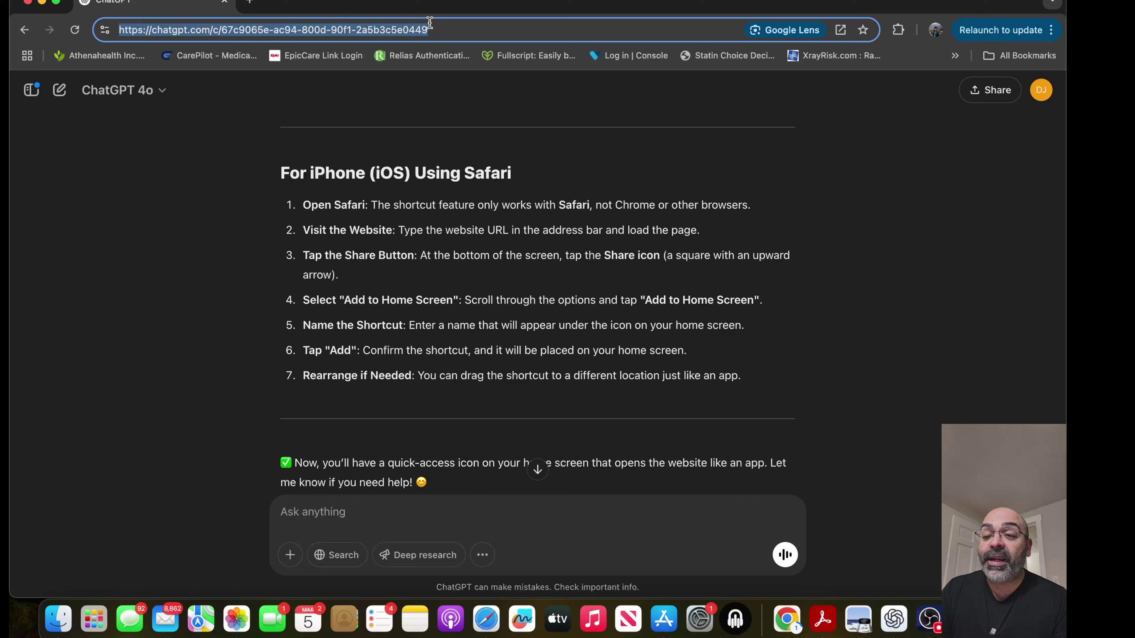
mouse_move(284, 37)
mouse_down()
mouse_move(189, 64)
mouse_move(228, 33)
mouse_up()
drag(226, 33, 251, 30)
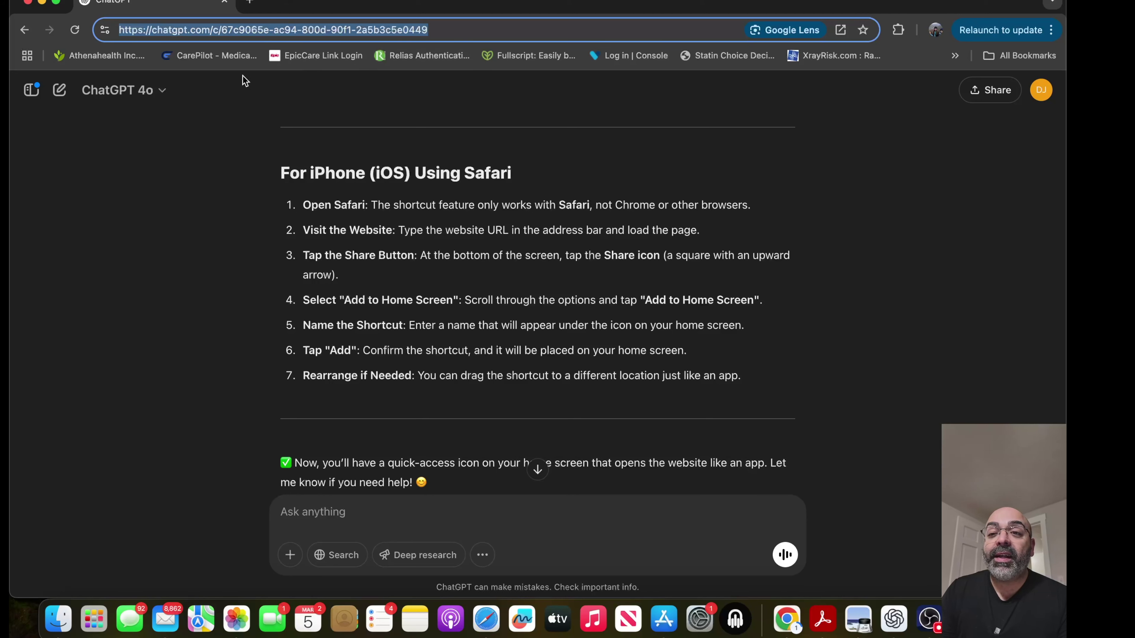